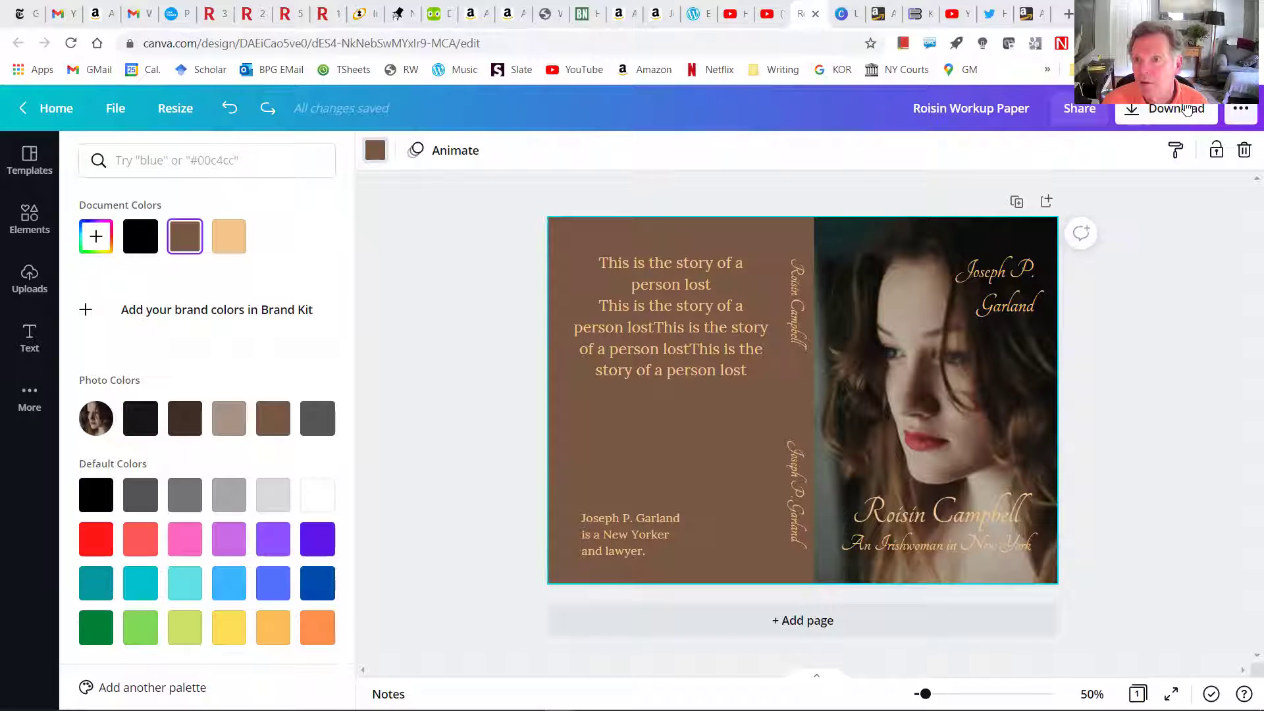
Step: Download the Roisin Workup Paper cover design from Canva as a PDF Print file
click(1185, 109)
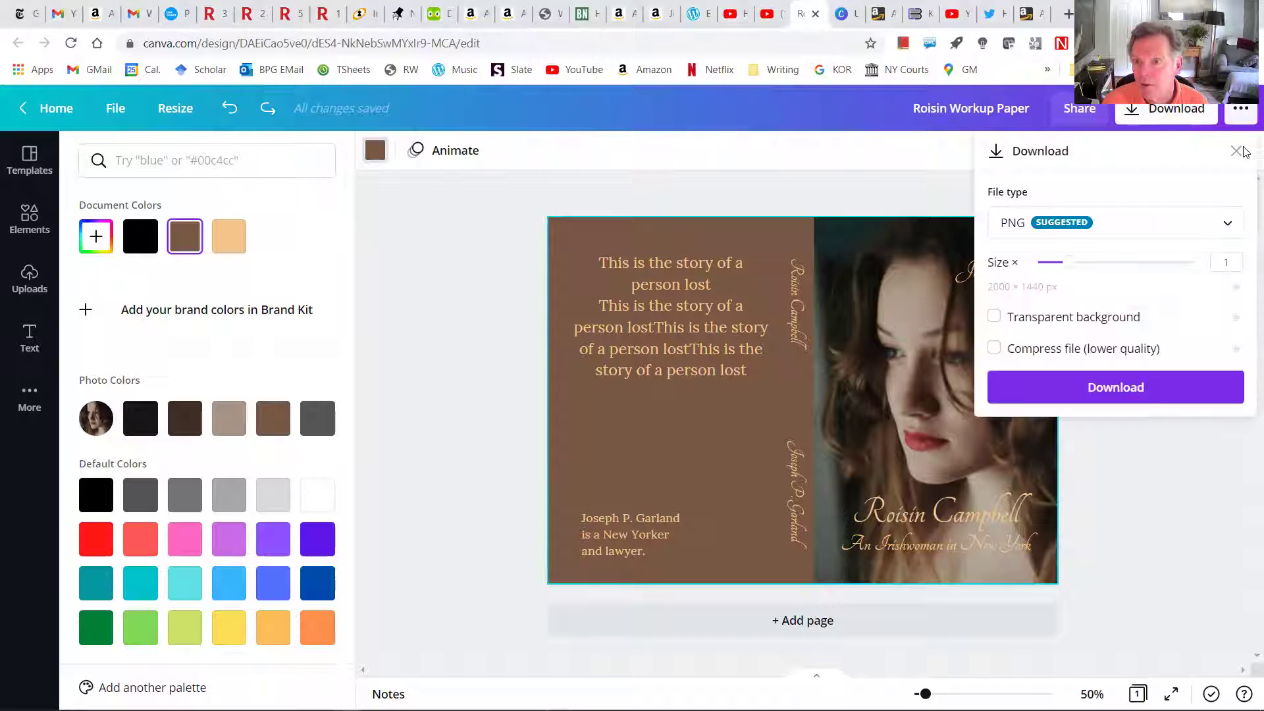
click(1229, 232)
click(1122, 394)
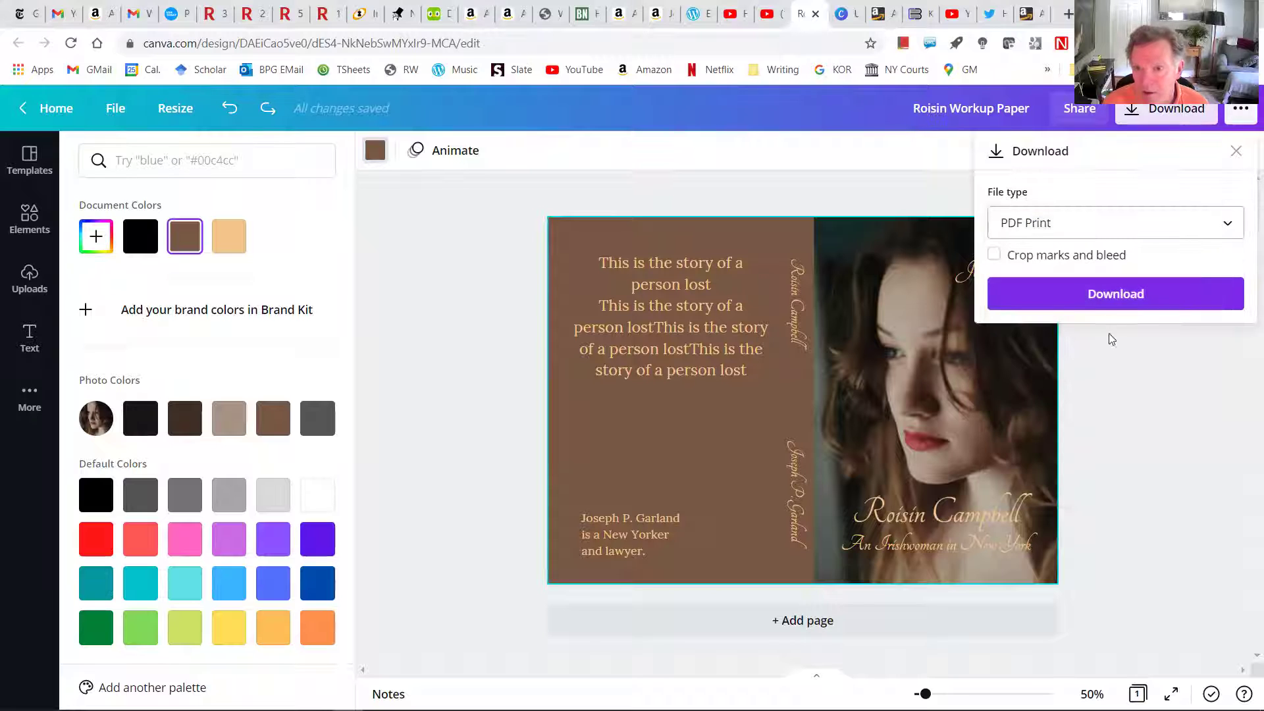
click(1096, 298)
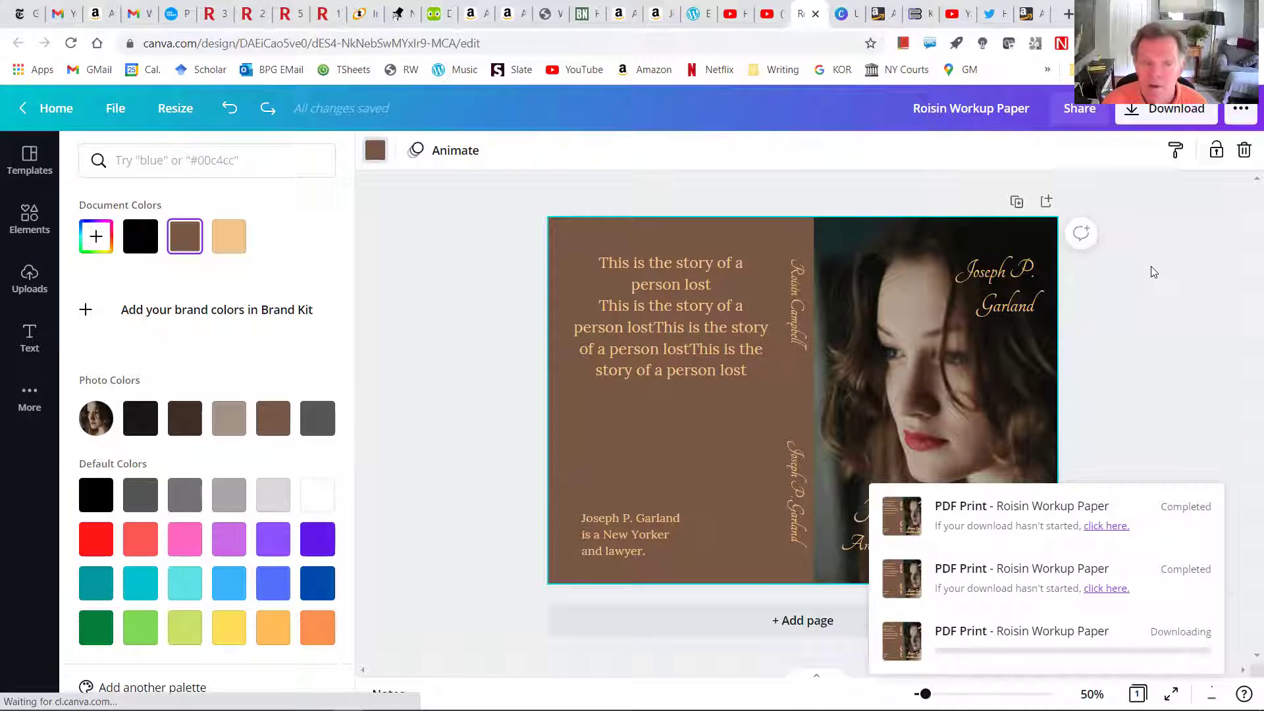
Step: Resume setup of the Beneath the Twin Suns paperback draft from the KDP Bookshelf
click(1031, 13)
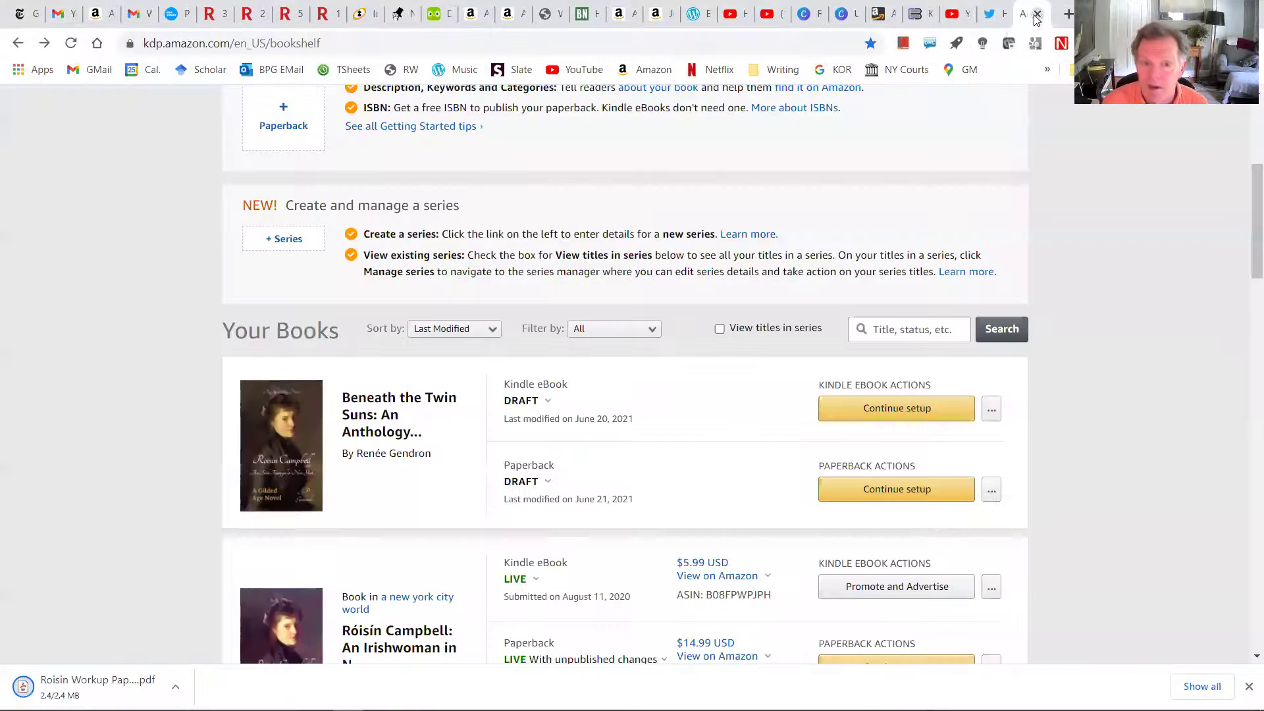
scroll(79, 408, down, 2)
scroll(75, 412, up, 3)
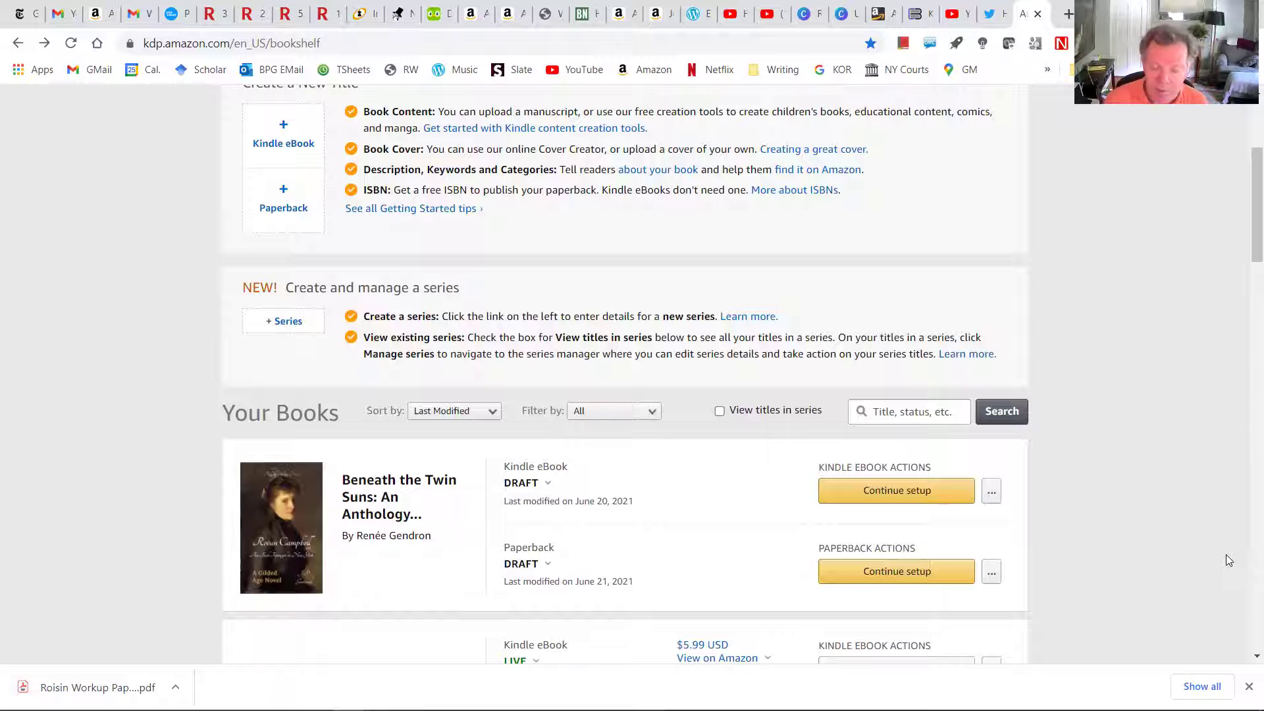
click(942, 581)
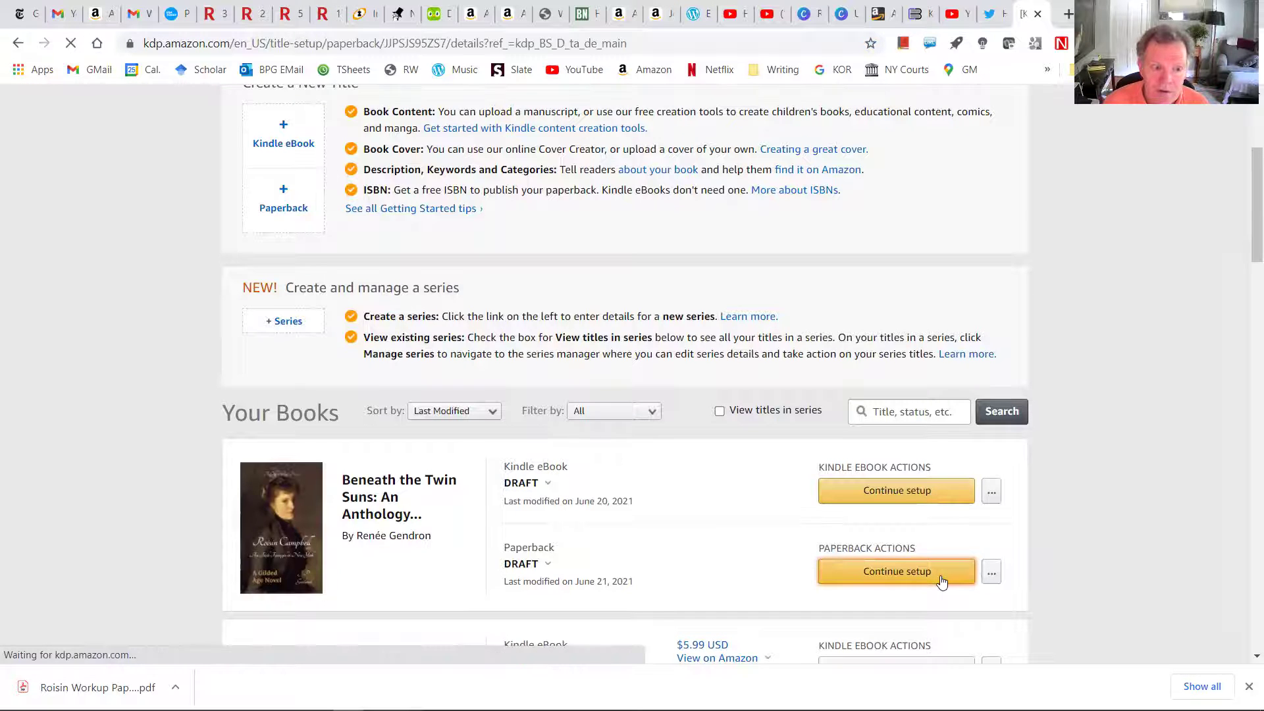
Step: Save the paperback details and scroll down to the Book Cover section of Paperback Content
scroll(697, 375, down, 15)
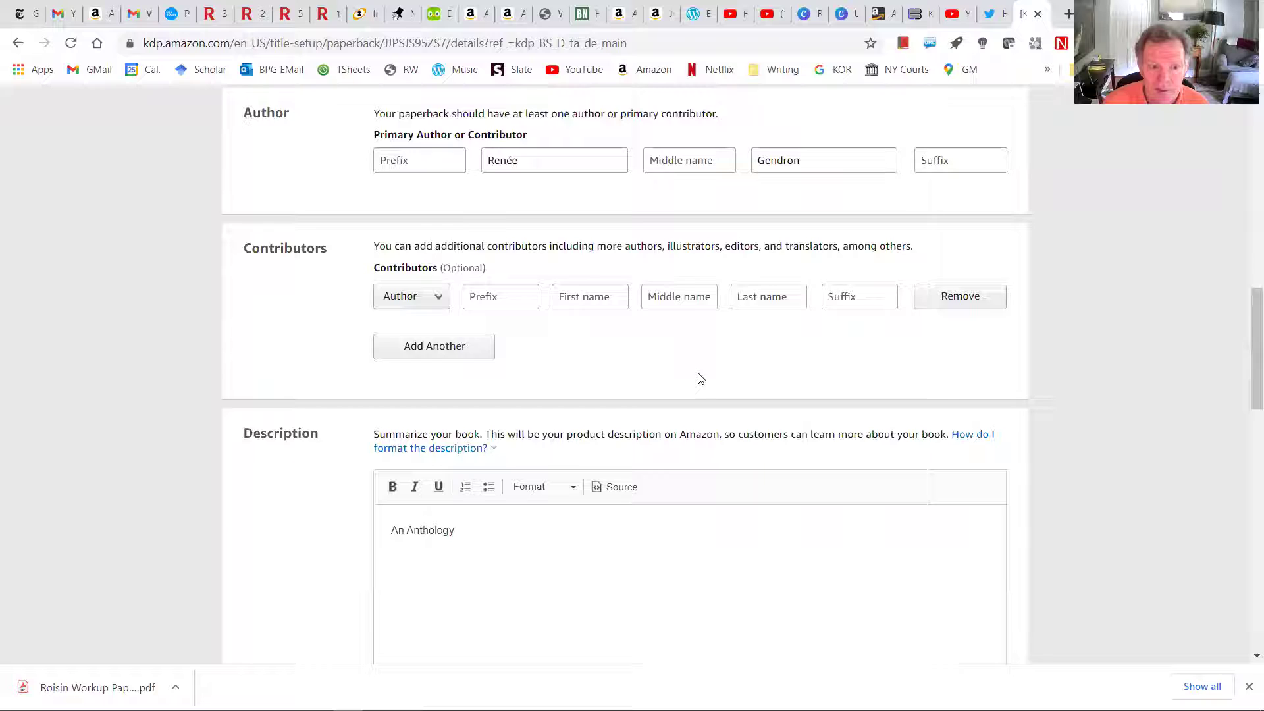
scroll(748, 473, down, 12)
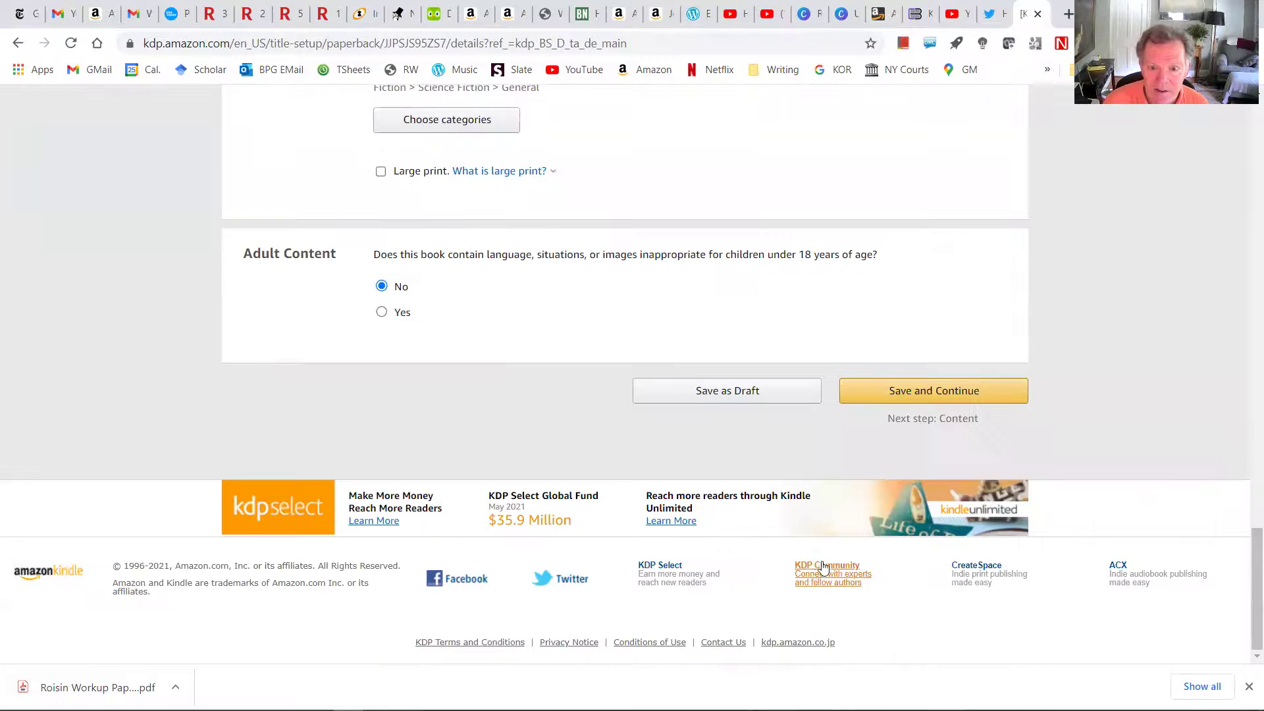
click(912, 390)
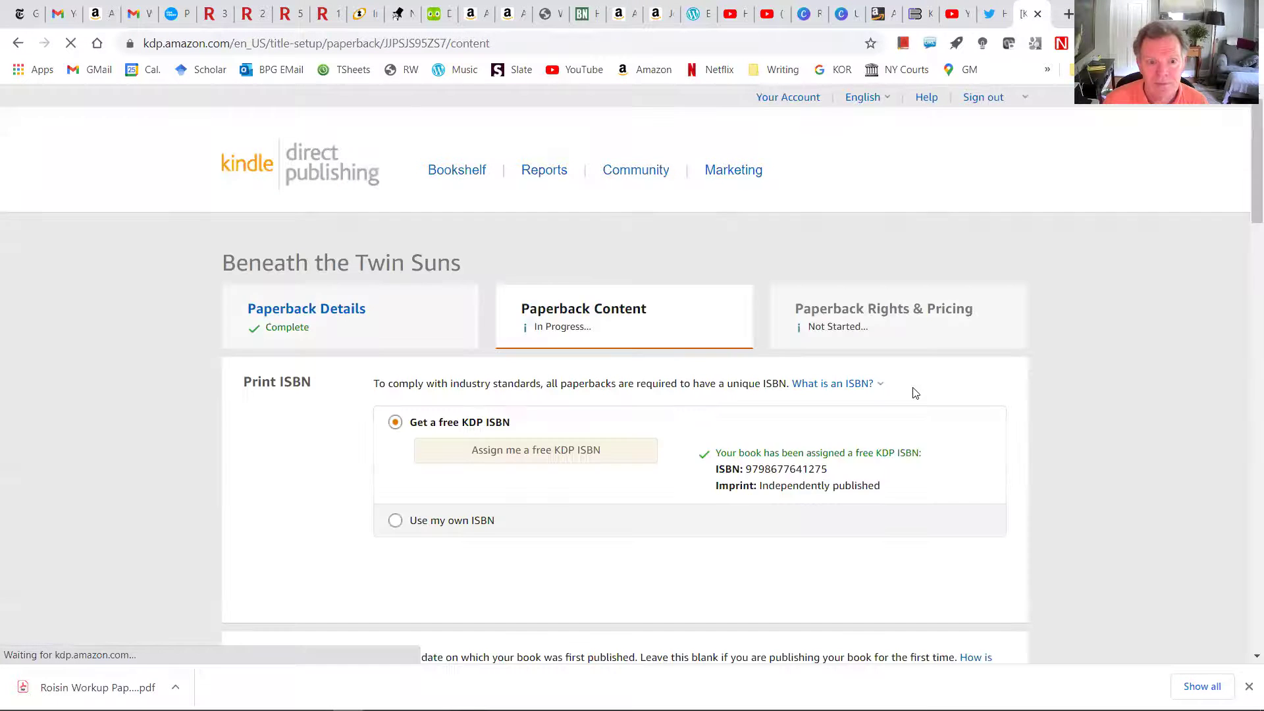
scroll(912, 391, down, 10)
scroll(914, 393, down, 4)
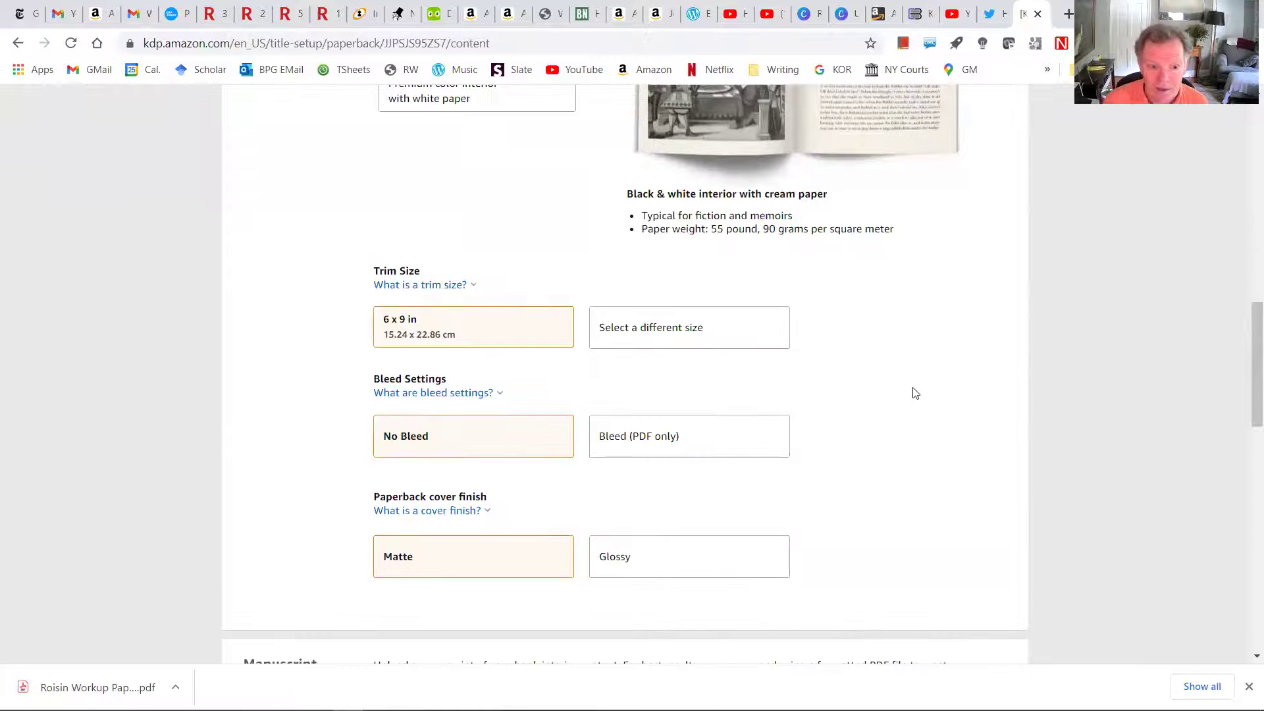
scroll(343, 374, down, 10)
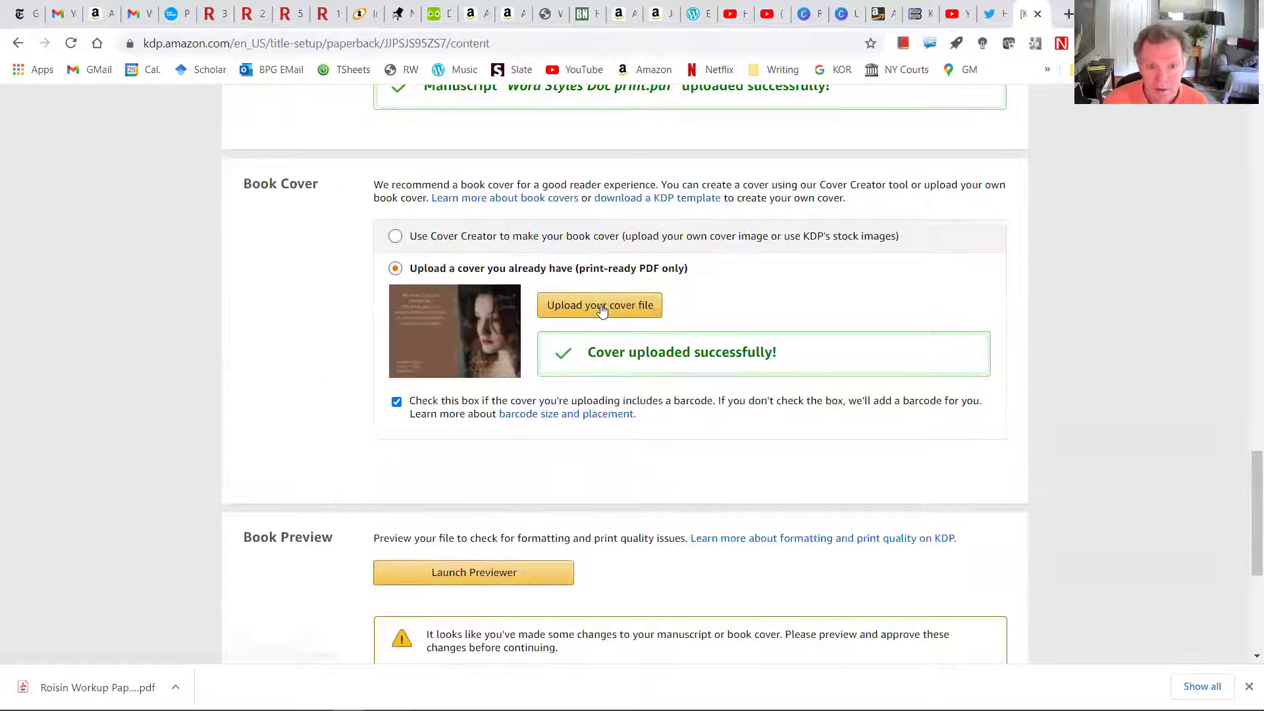
Step: Upload Roisin Workup Paper (2).pdf from Downloads as the paperback's new cover
click(601, 307)
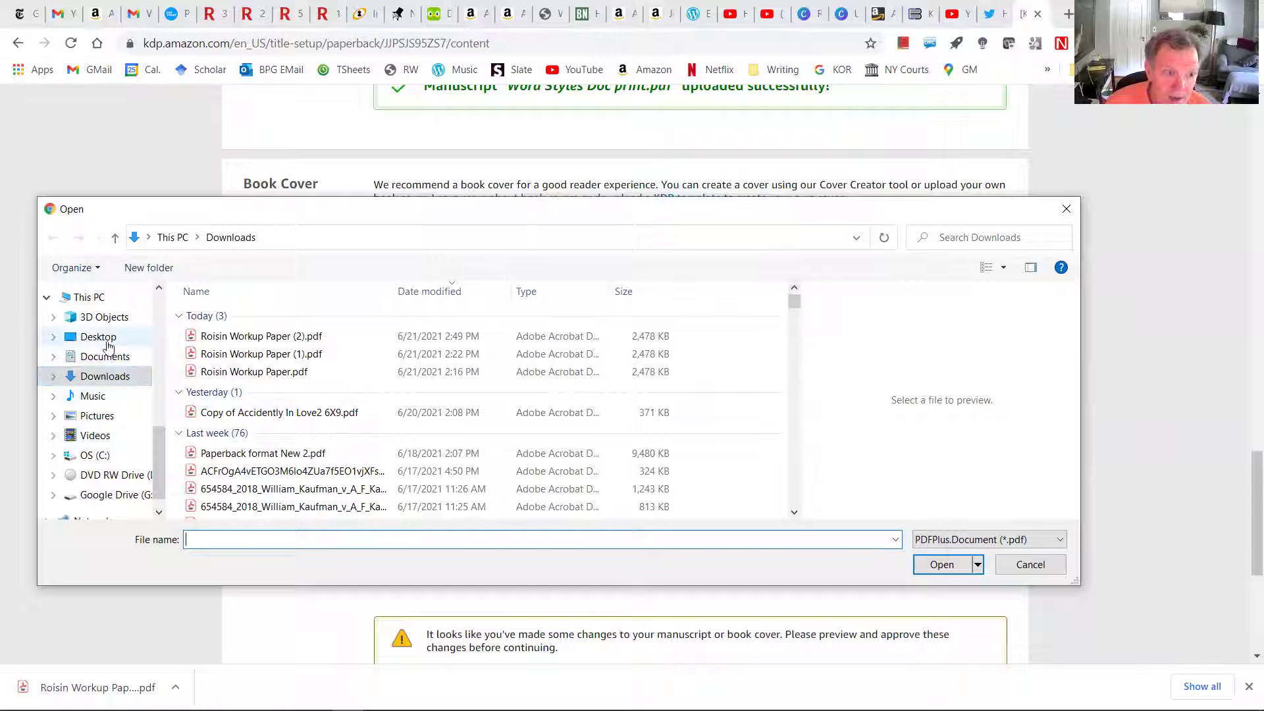
double_click(274, 337)
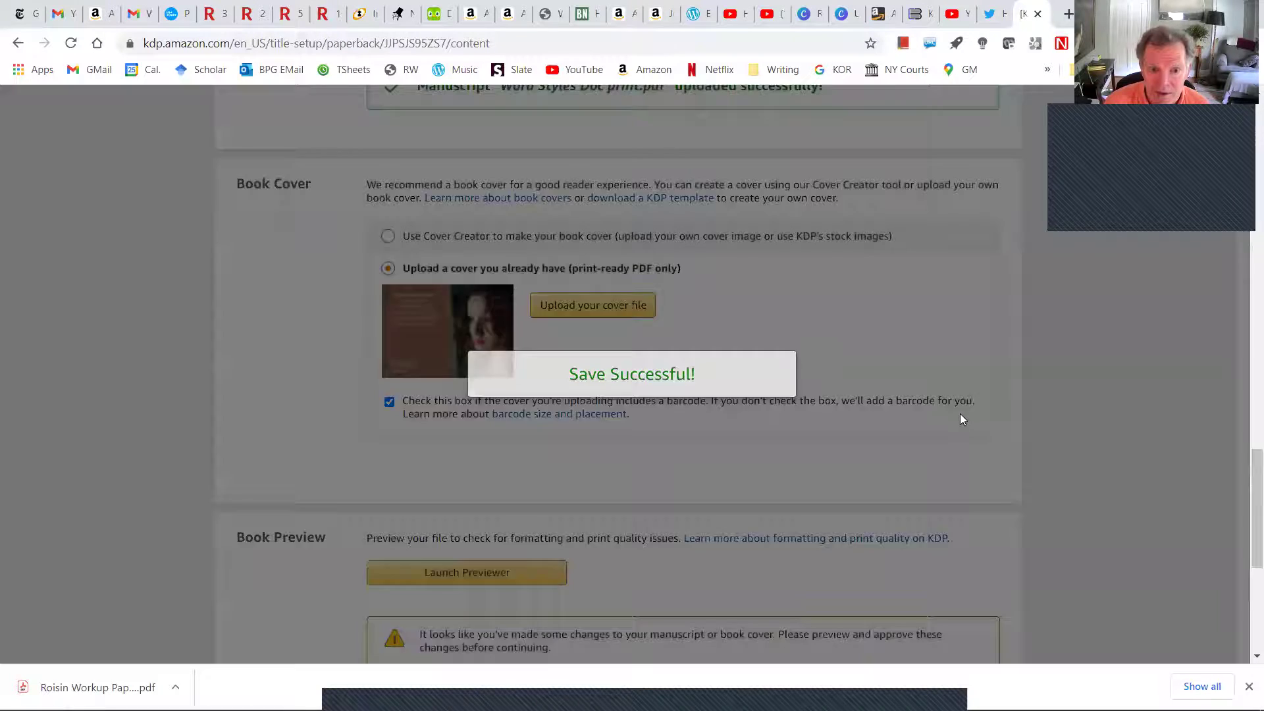
scroll(960, 419, down, 2)
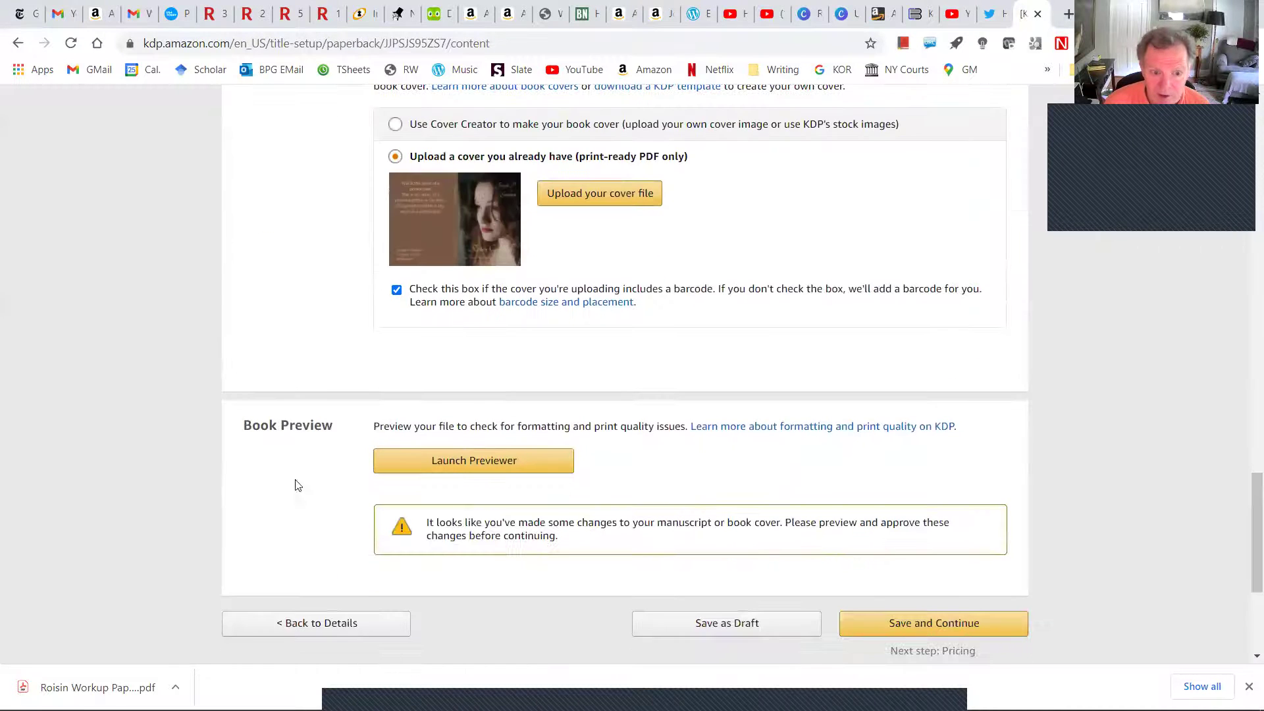
Step: Launch the KDP Print Previewer to view the new wraparound cover spread
click(469, 461)
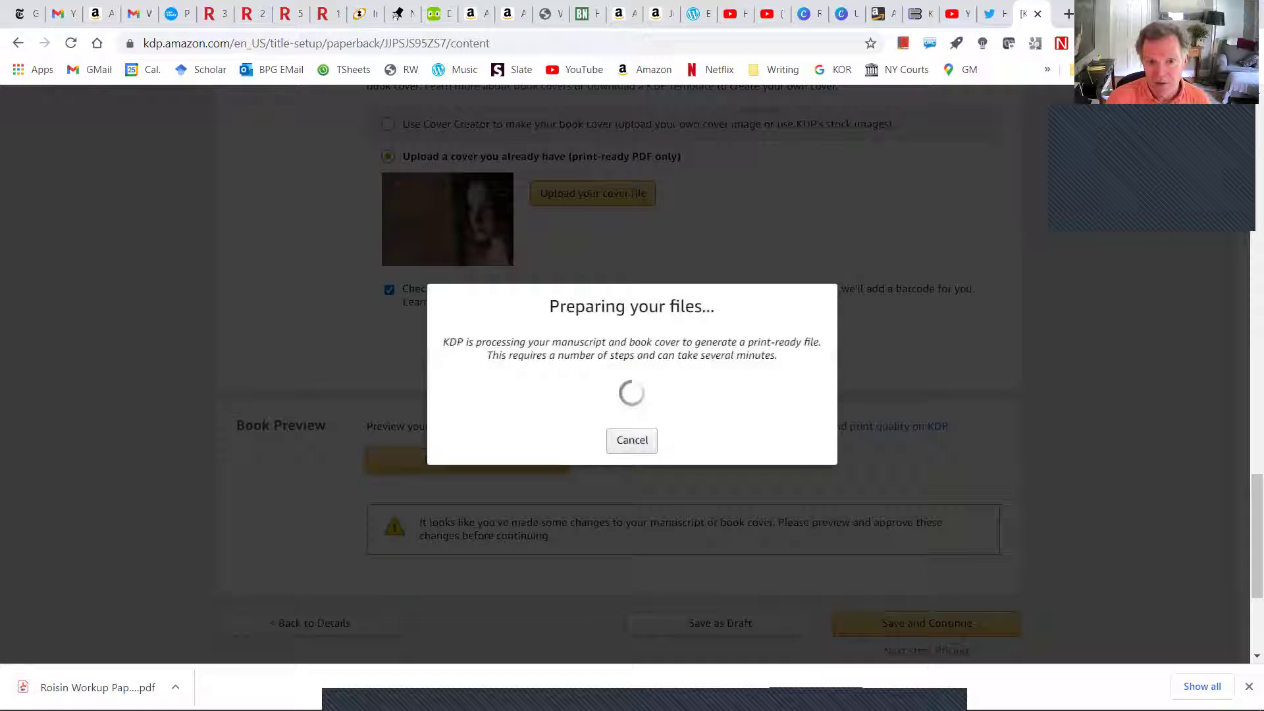
scroll(894, 553, down, 3)
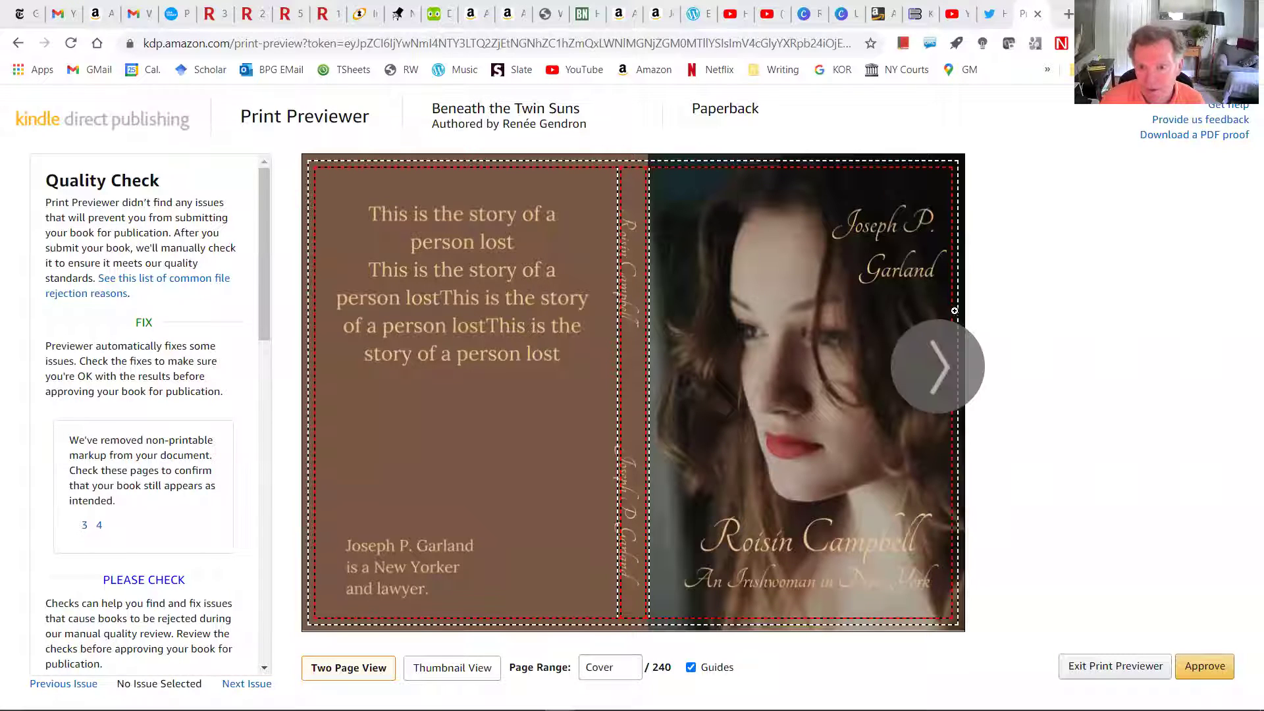
Step: Page through the interior preview, return to the cover, and go back without approving
click(946, 372)
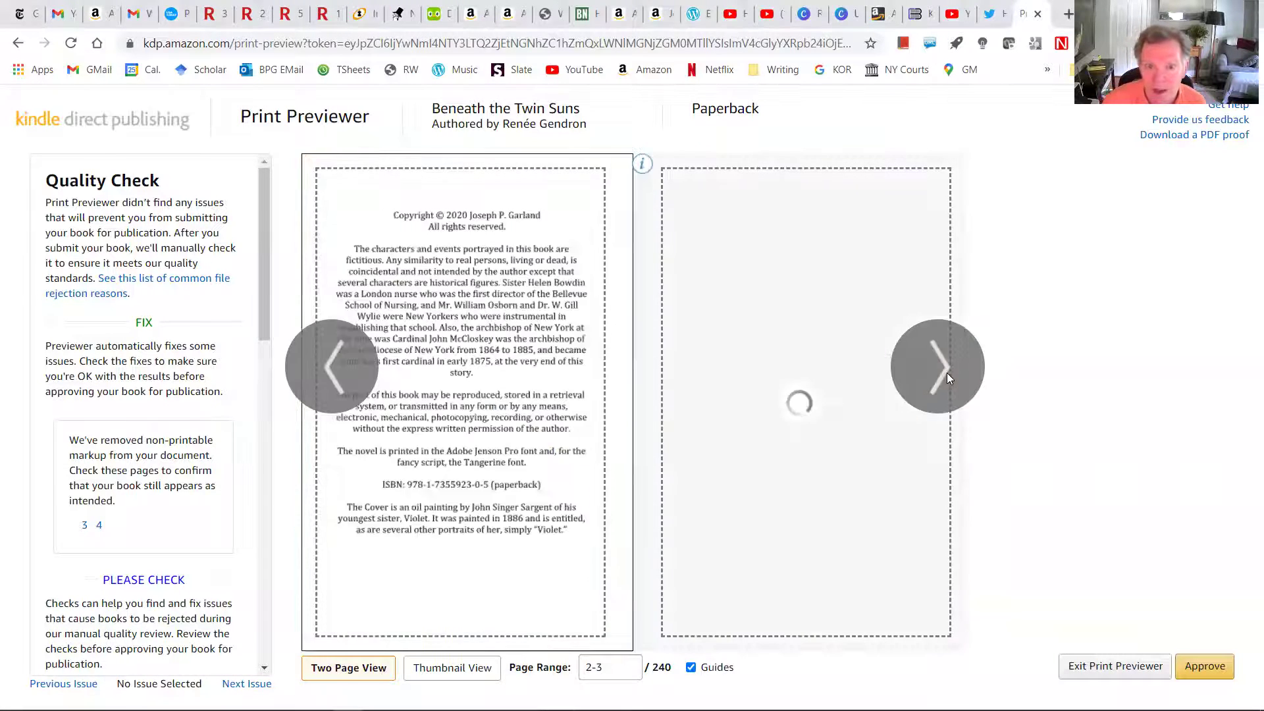
click(918, 367)
click(323, 365)
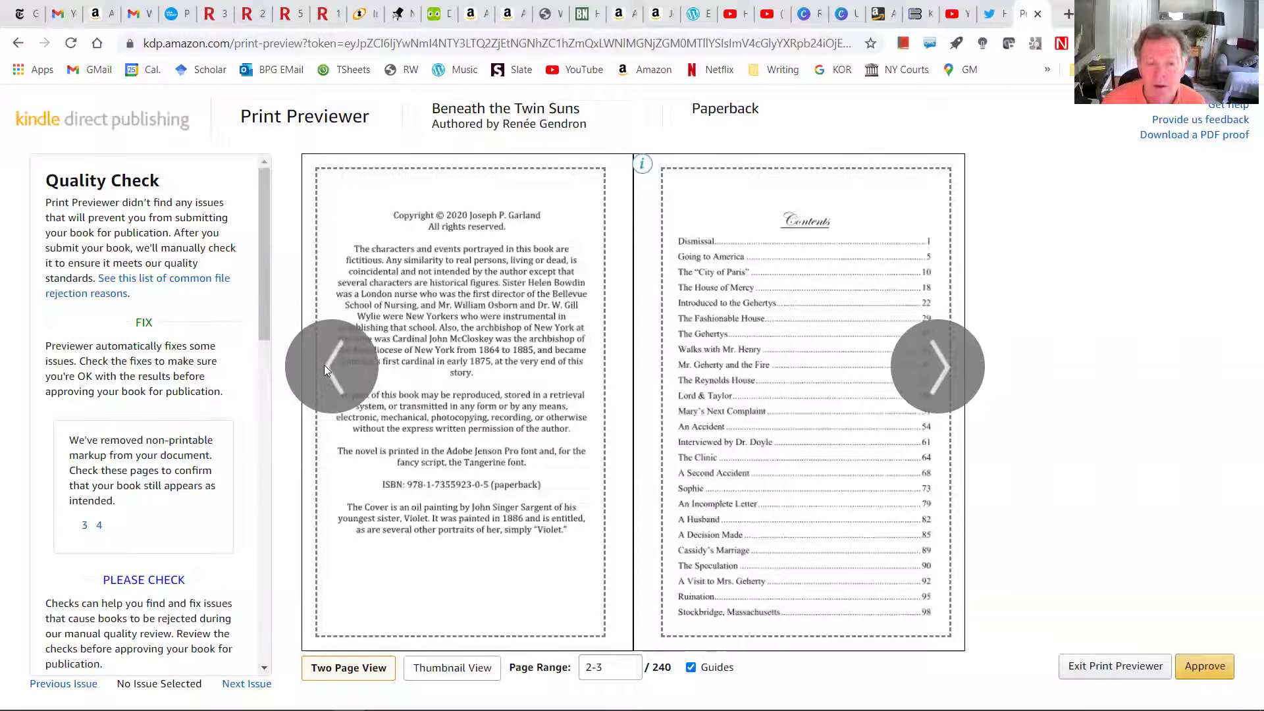
click(324, 365)
click(324, 365)
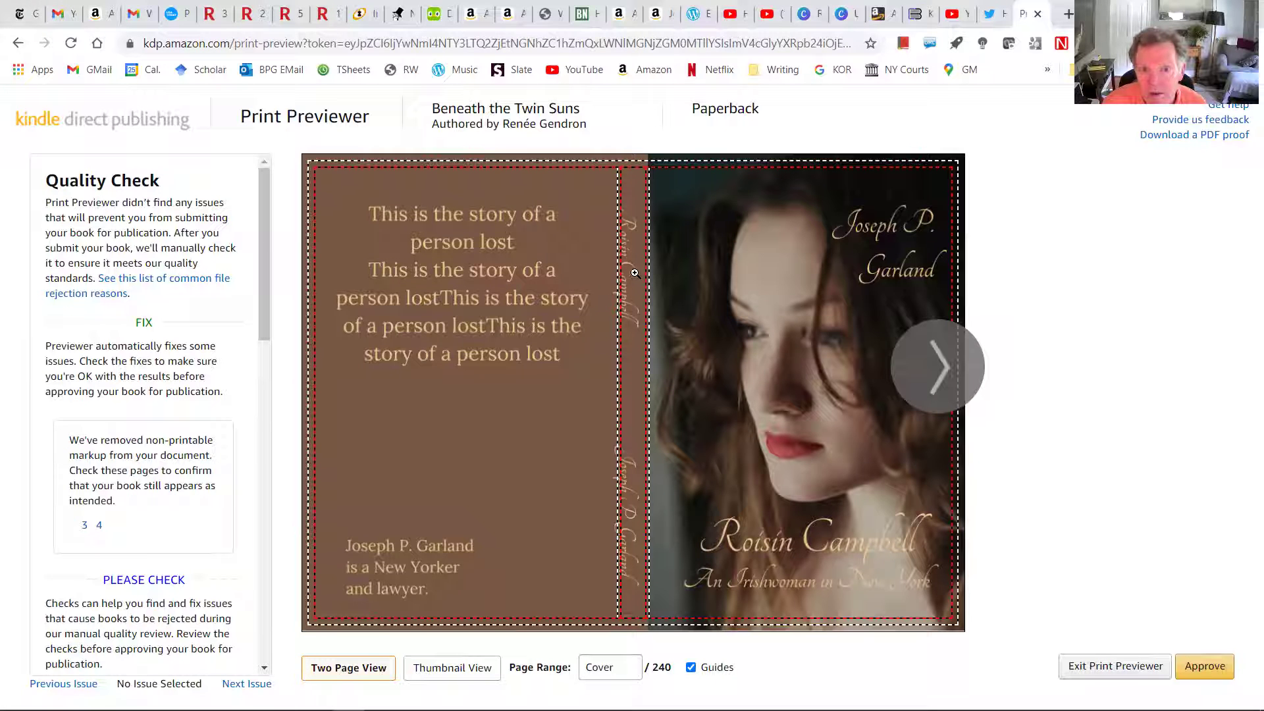
mouse_move(631, 279)
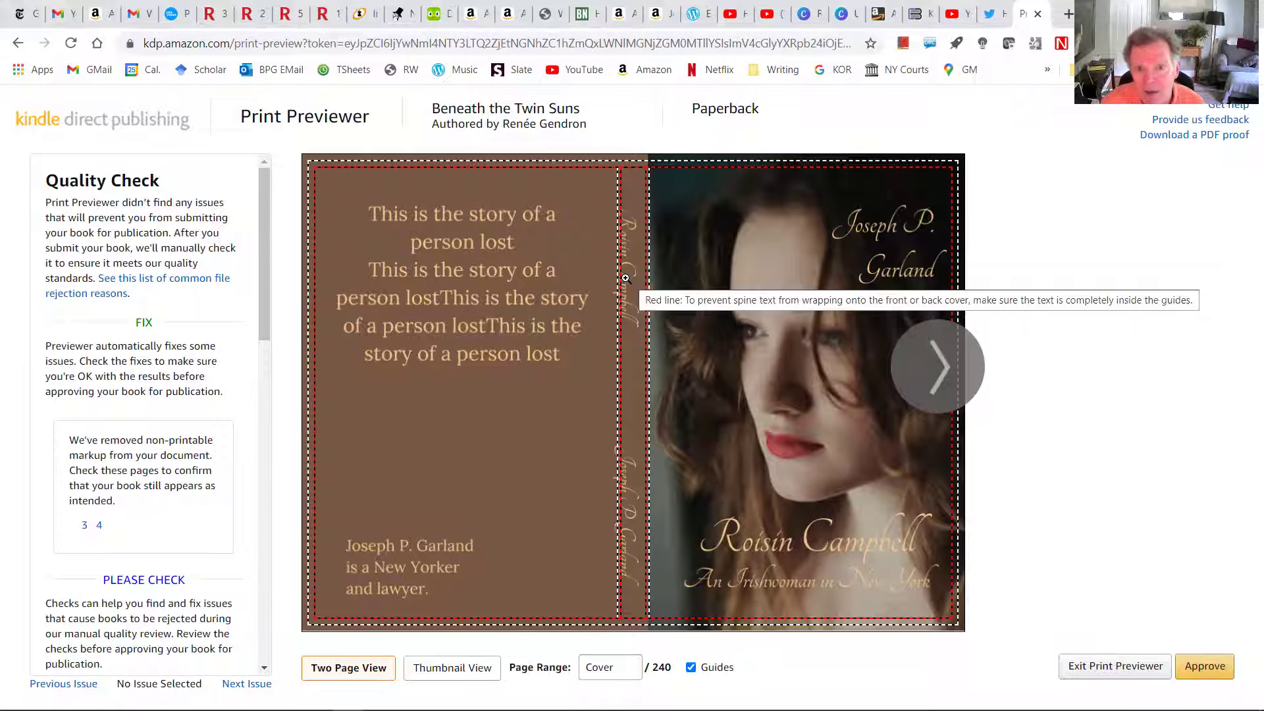
click(19, 43)
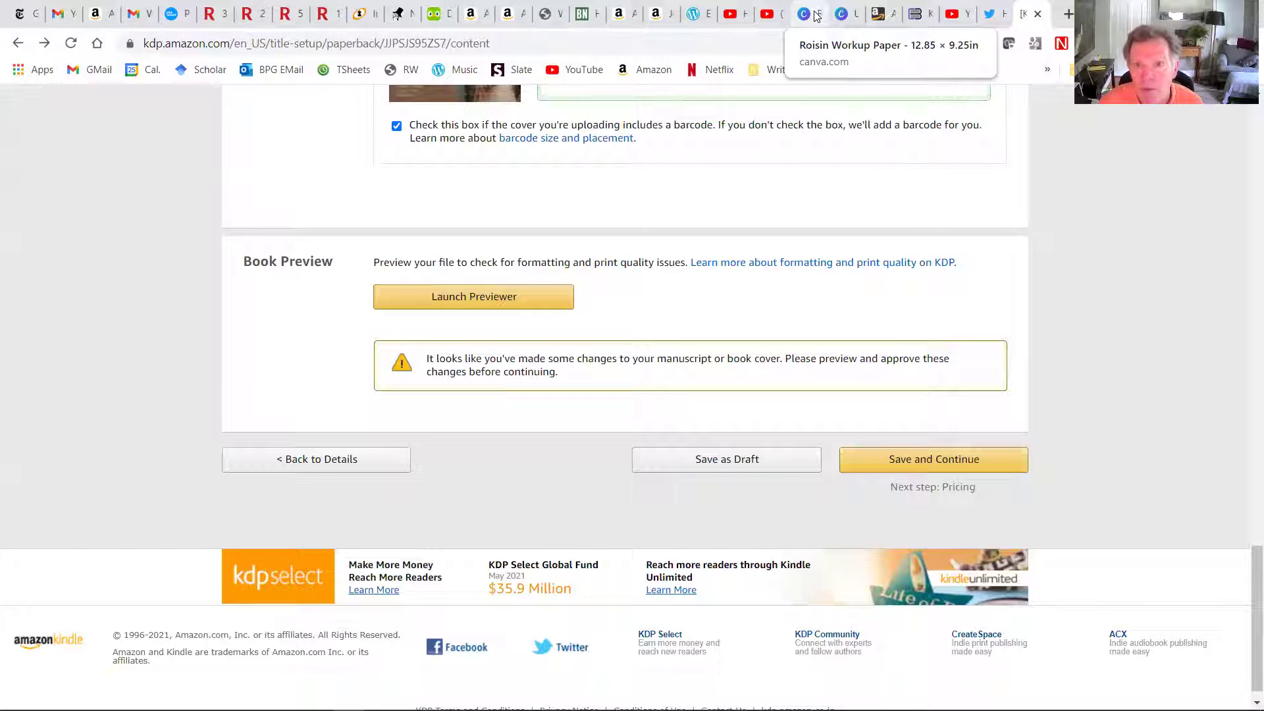
Step: Back in Canva, nudge the Roisin Campbell title text slightly left
click(815, 15)
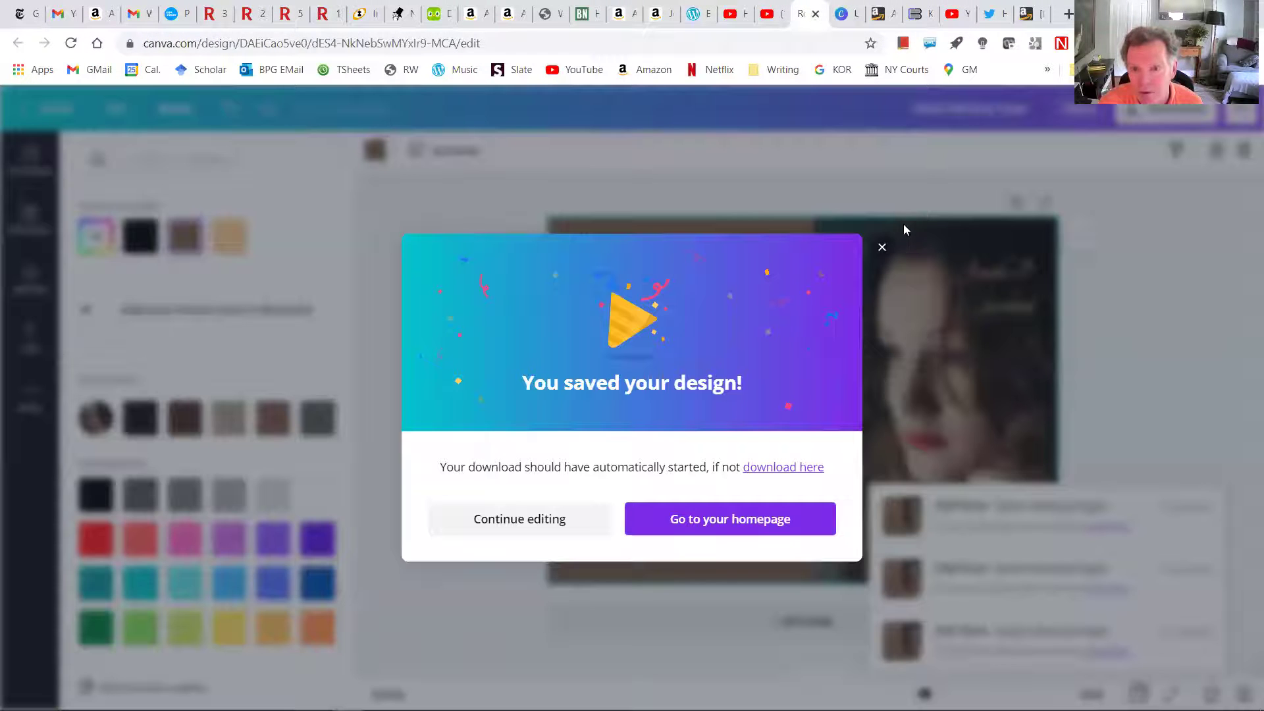
click(883, 249)
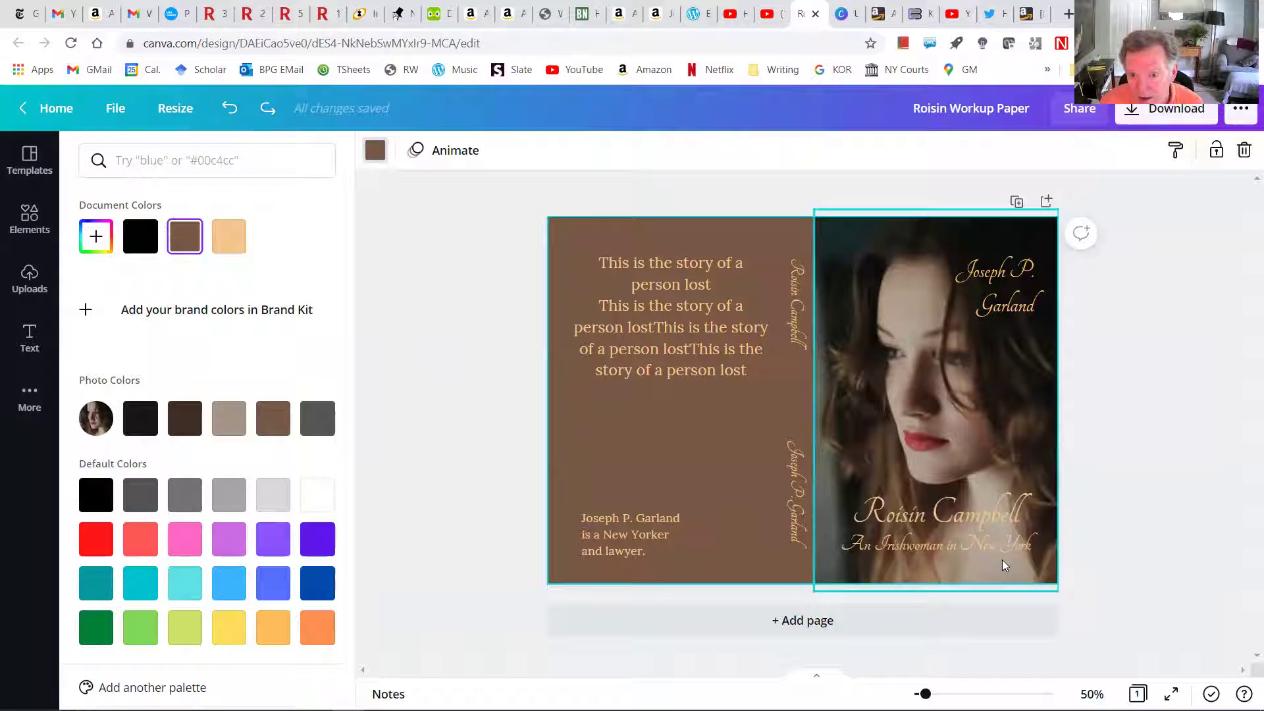
click(953, 523)
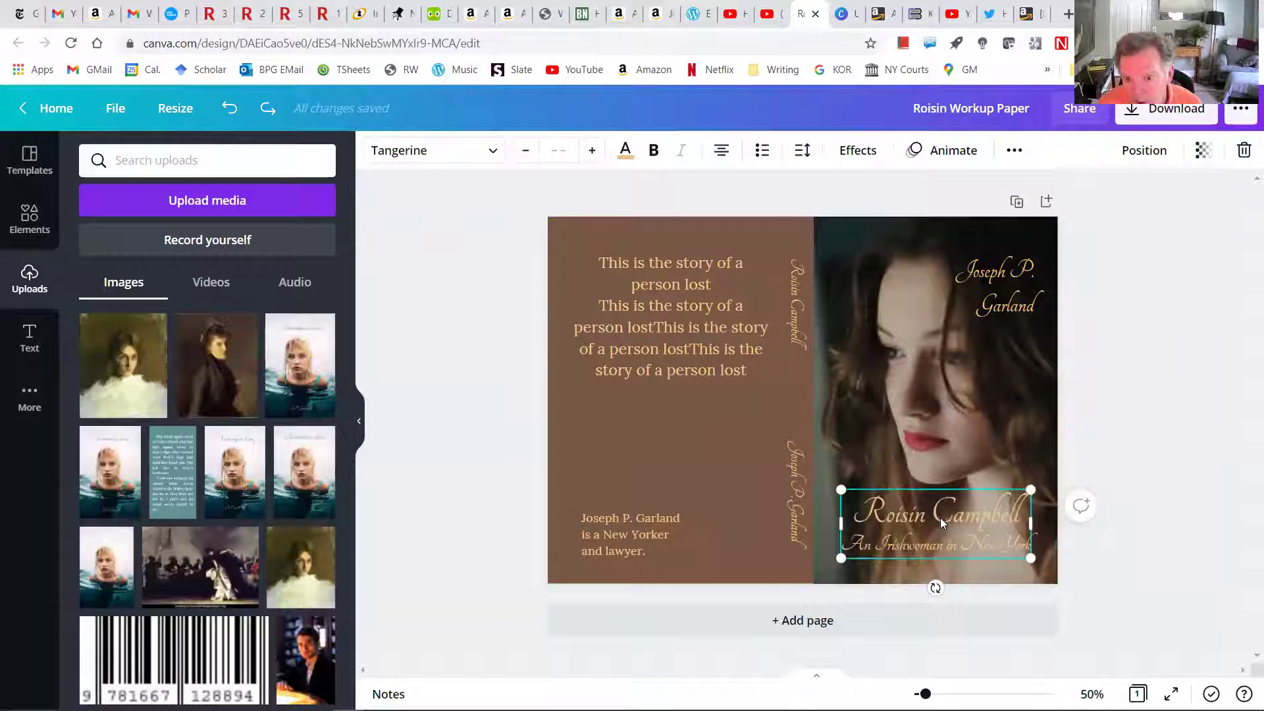
drag(940, 517, 935, 516)
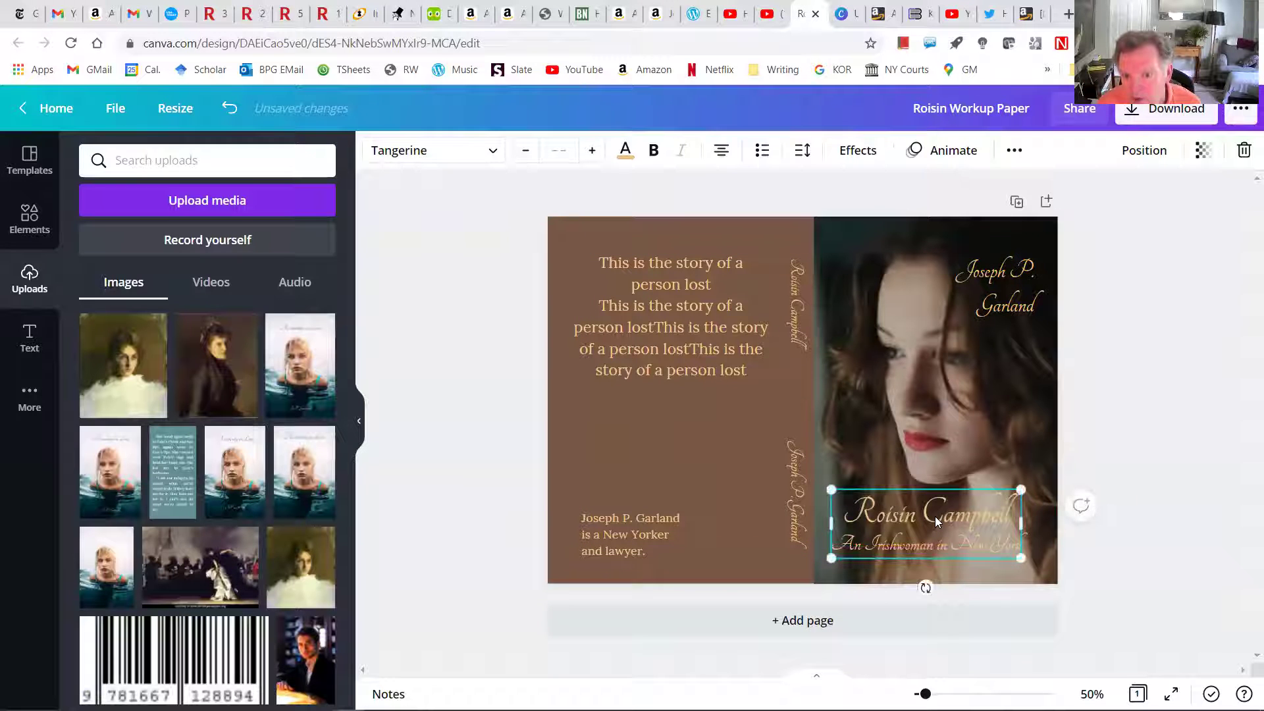
click(1134, 408)
Step: Shift the vertical spine text slightly right so it sits centred on the spine
click(798, 350)
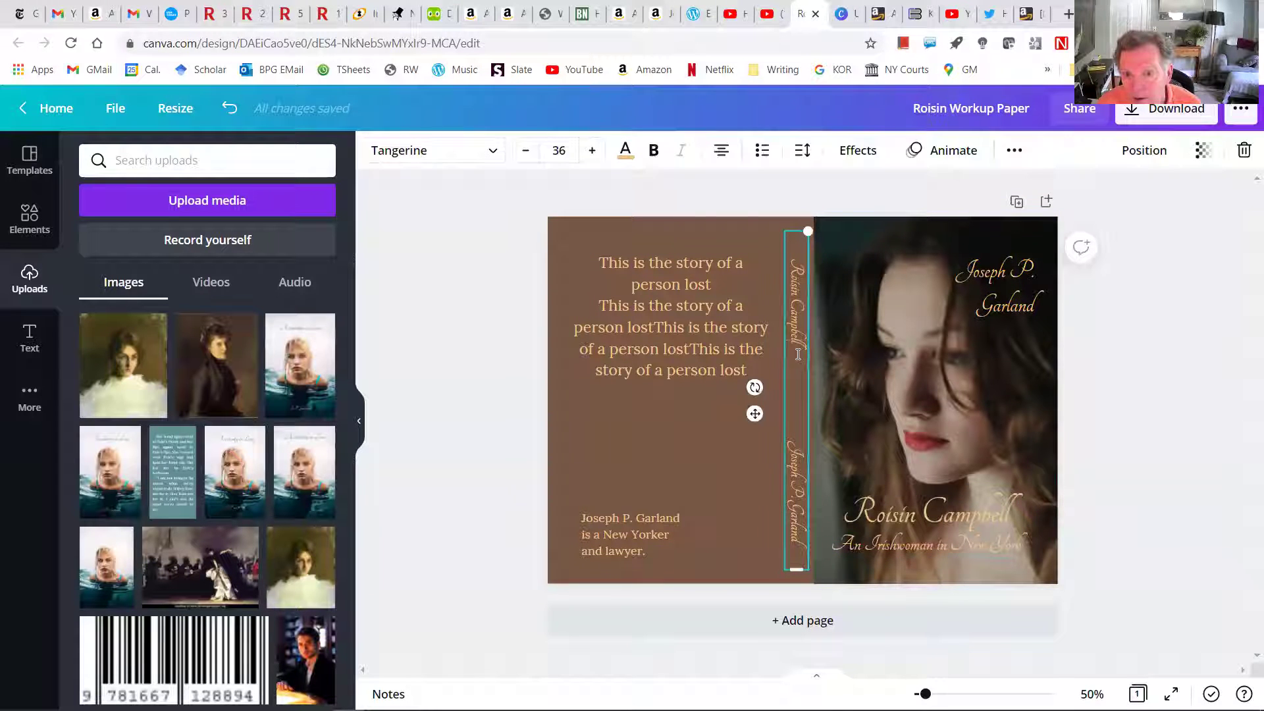
click(1114, 383)
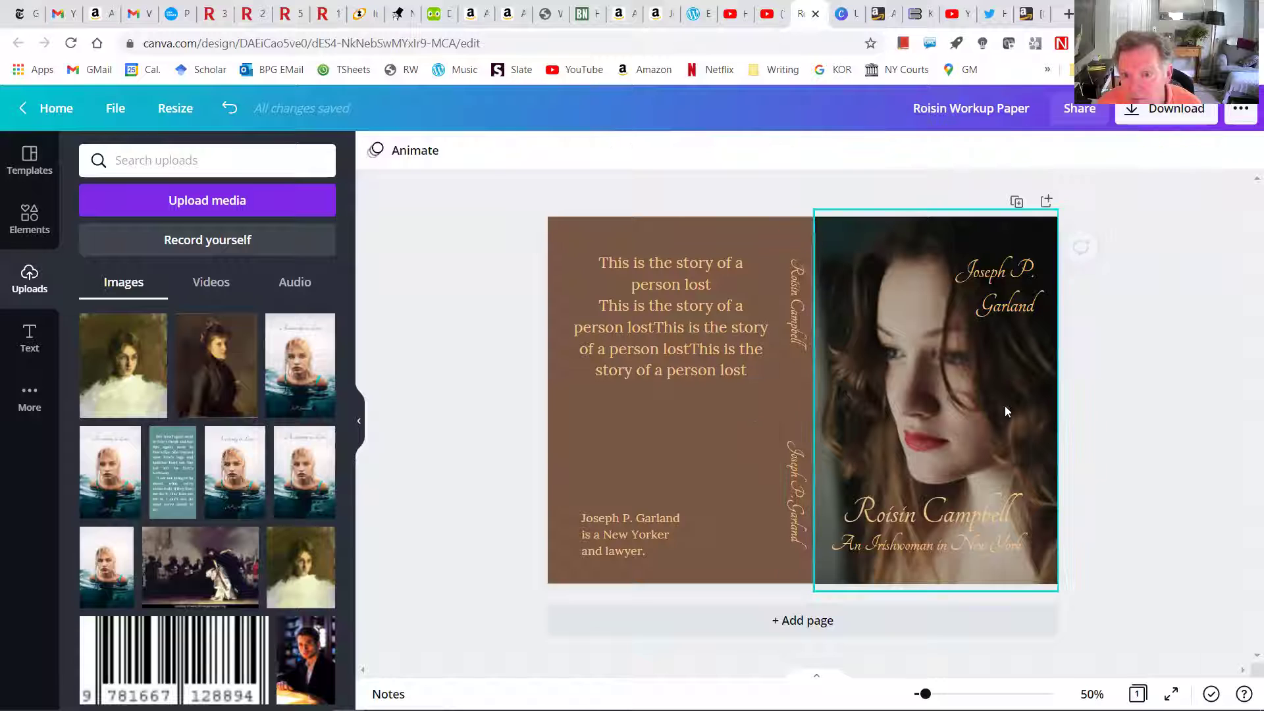
click(807, 408)
click(809, 401)
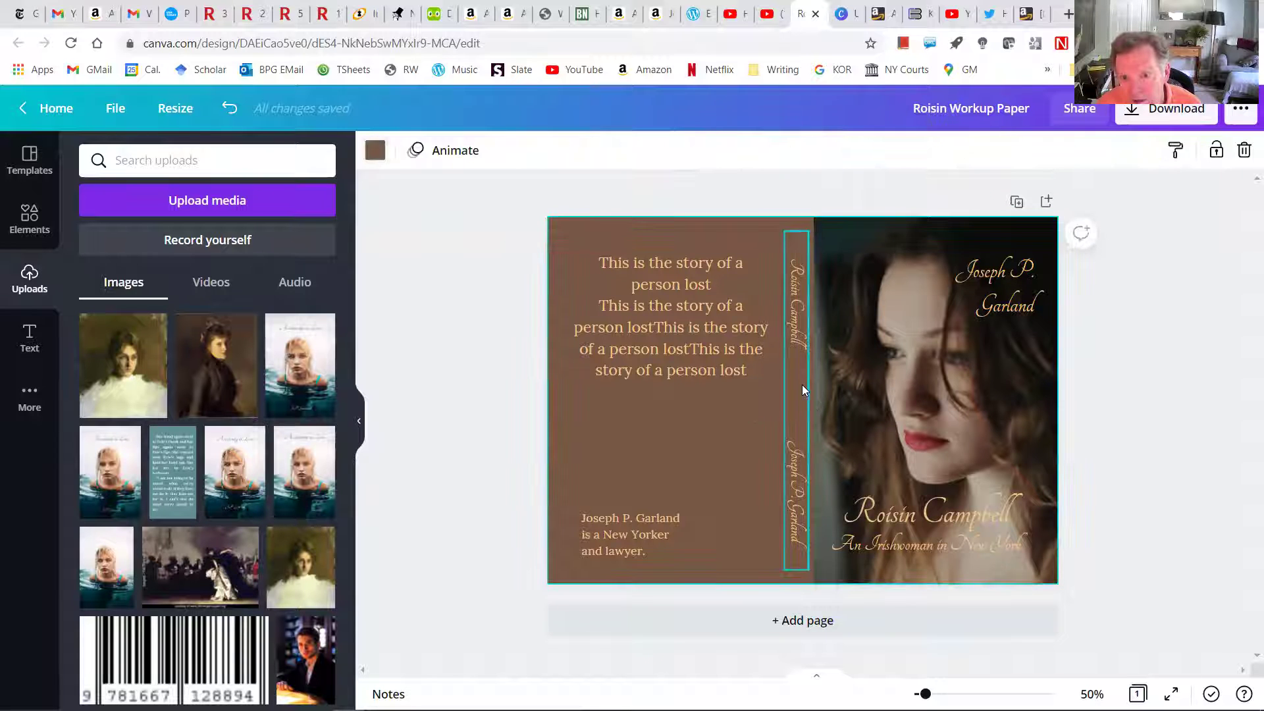
drag(802, 385, 810, 384)
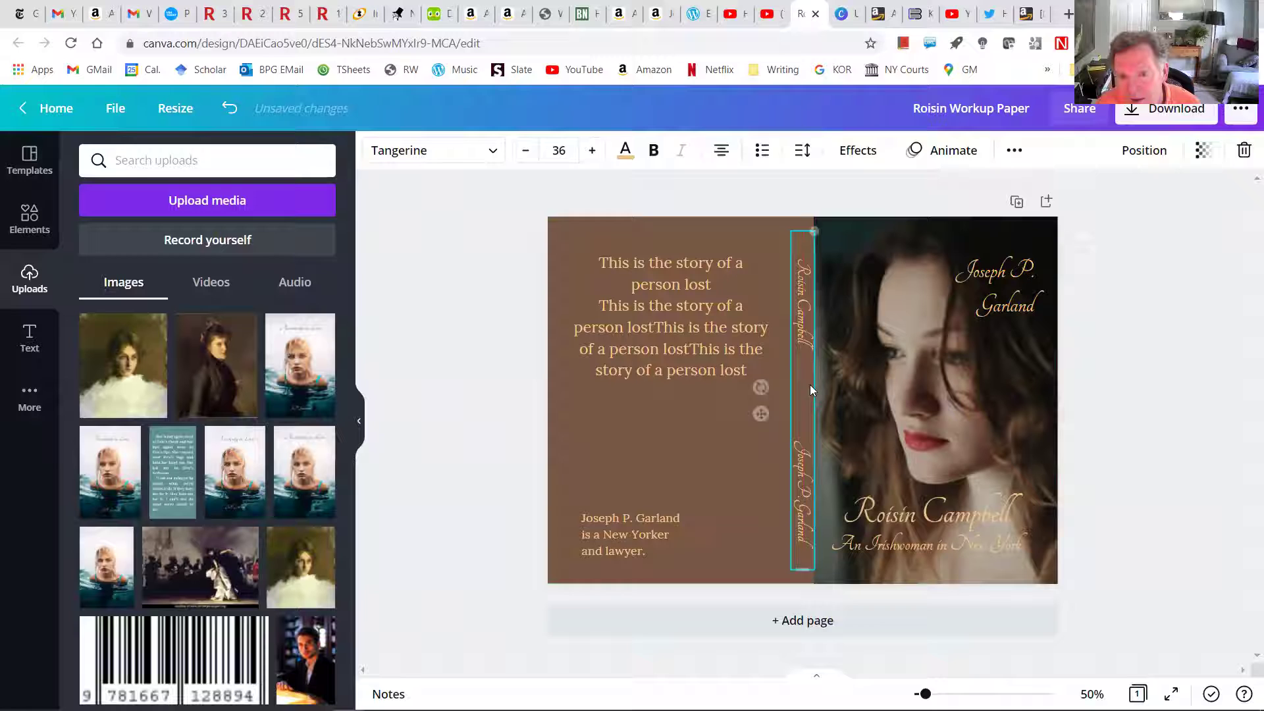
Step: Reduce the spine text font size to 32
double_click(804, 343)
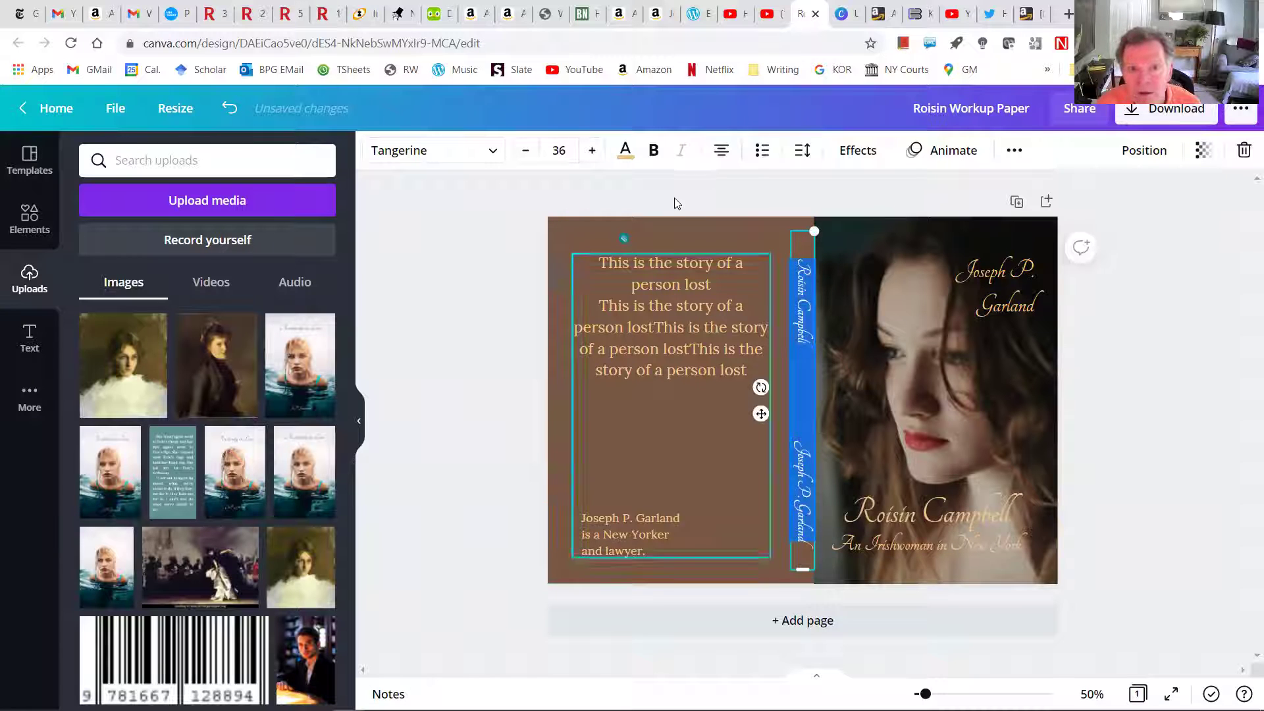
click(523, 151)
click(523, 150)
click(523, 151)
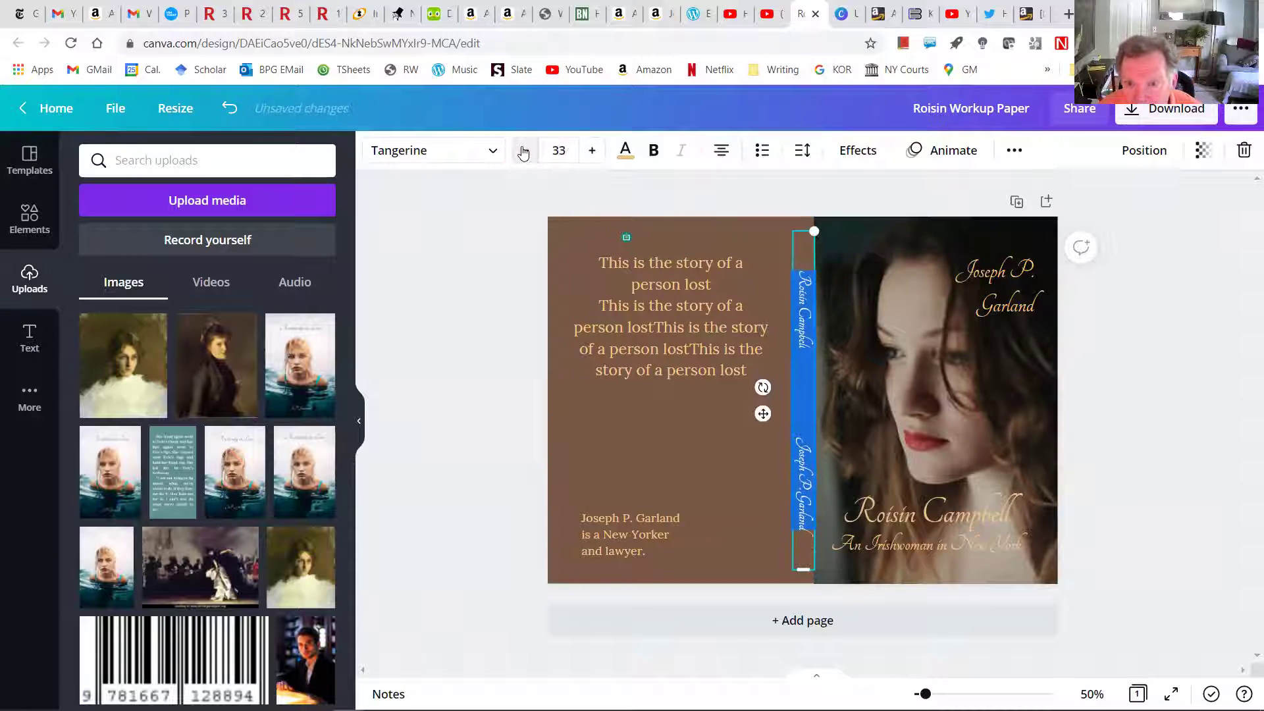
click(524, 151)
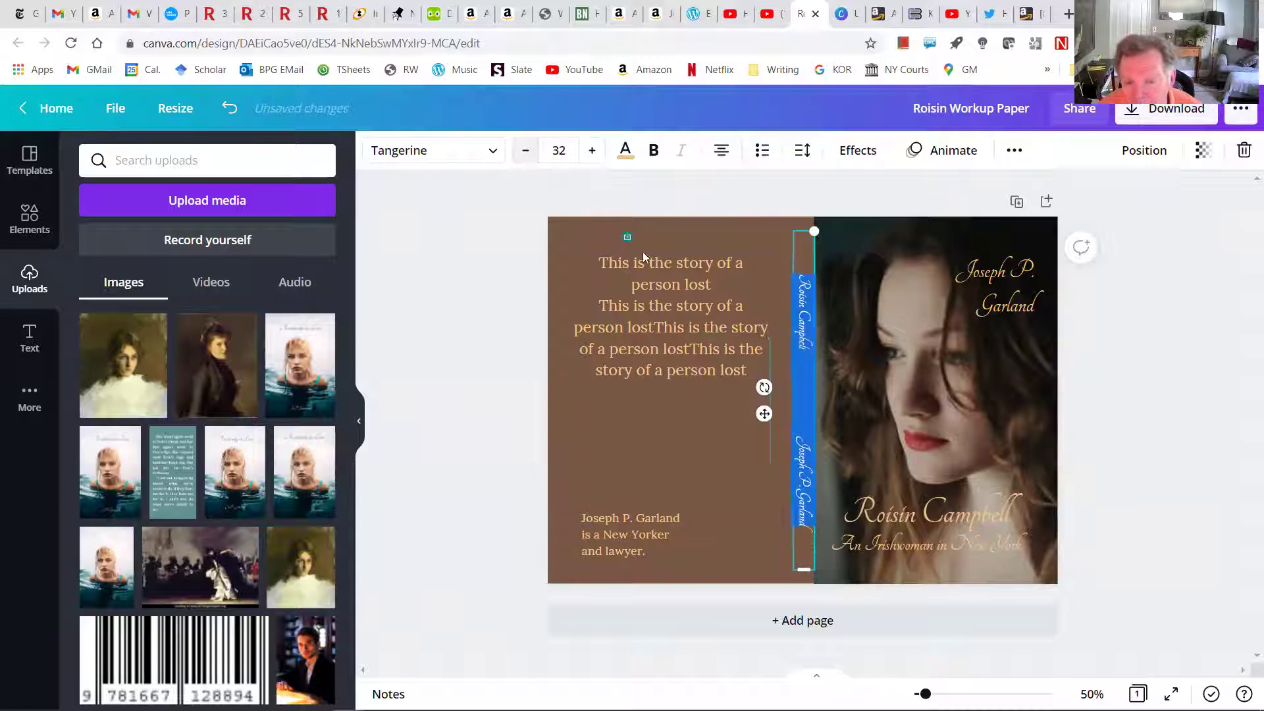
click(807, 422)
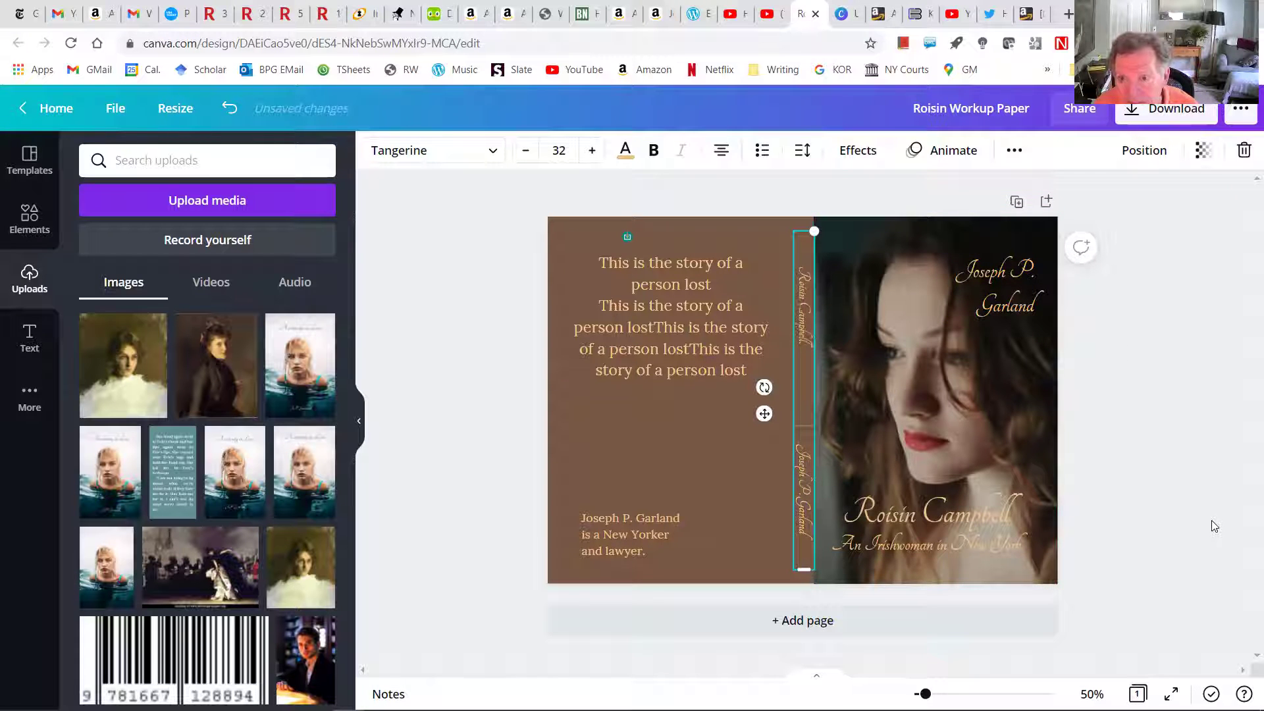
click(1186, 331)
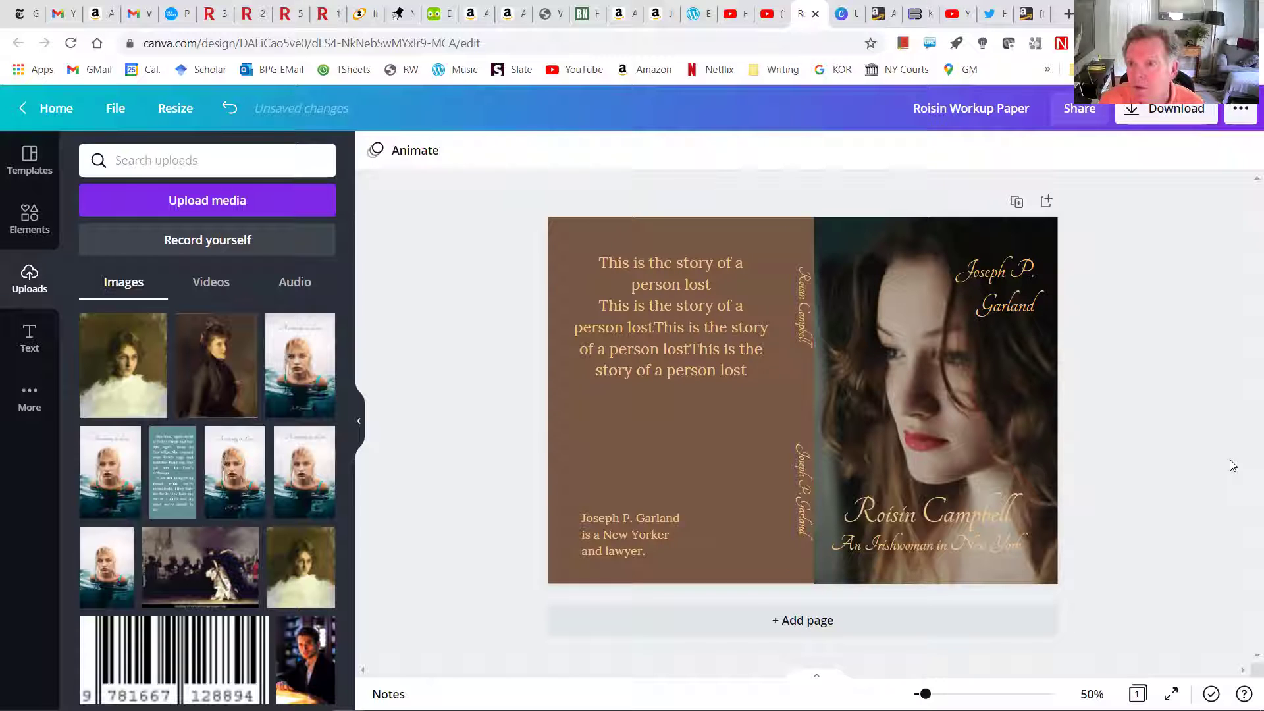
Step: Download the revised cover with smaller spine lettering as a PDF Print file
click(1183, 114)
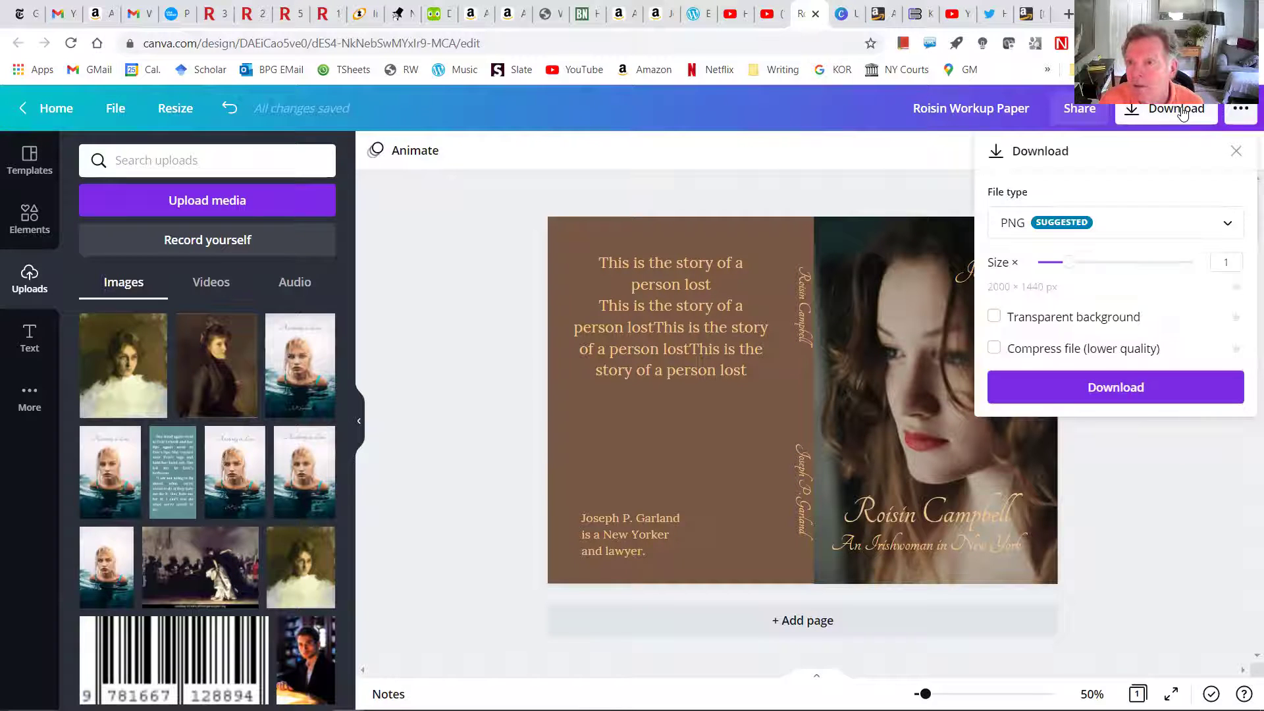
click(1229, 227)
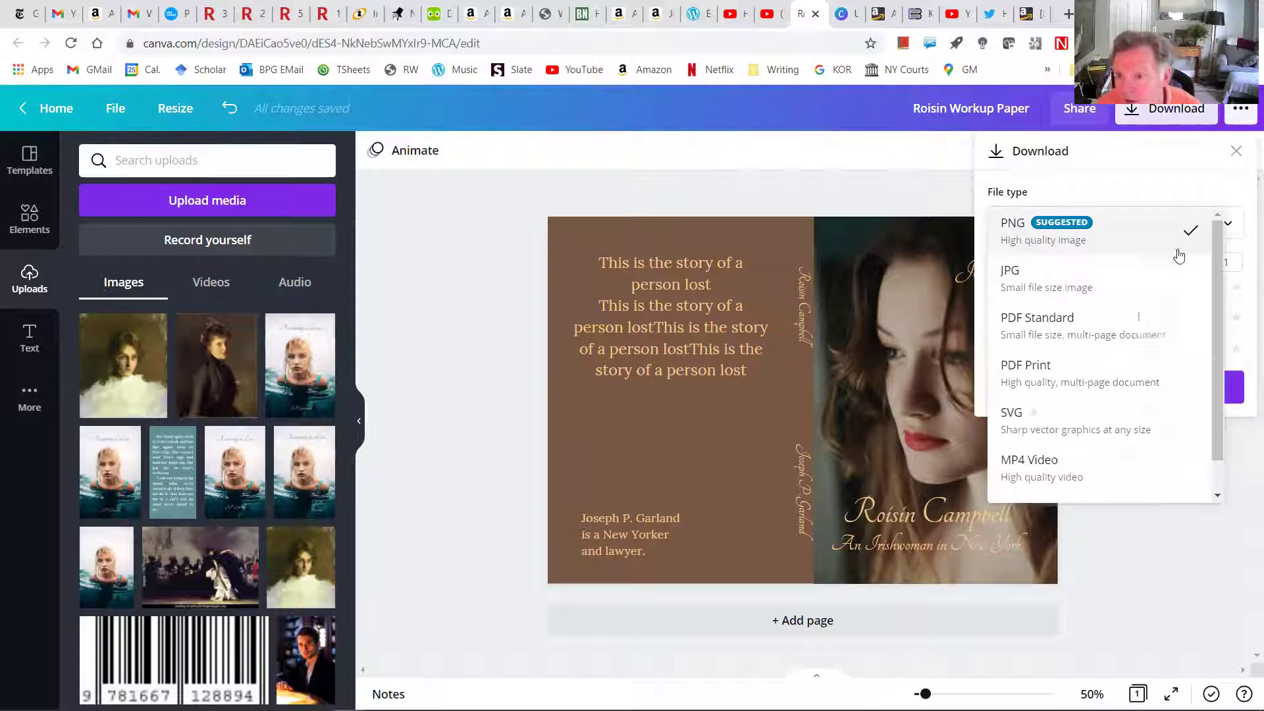
click(1095, 376)
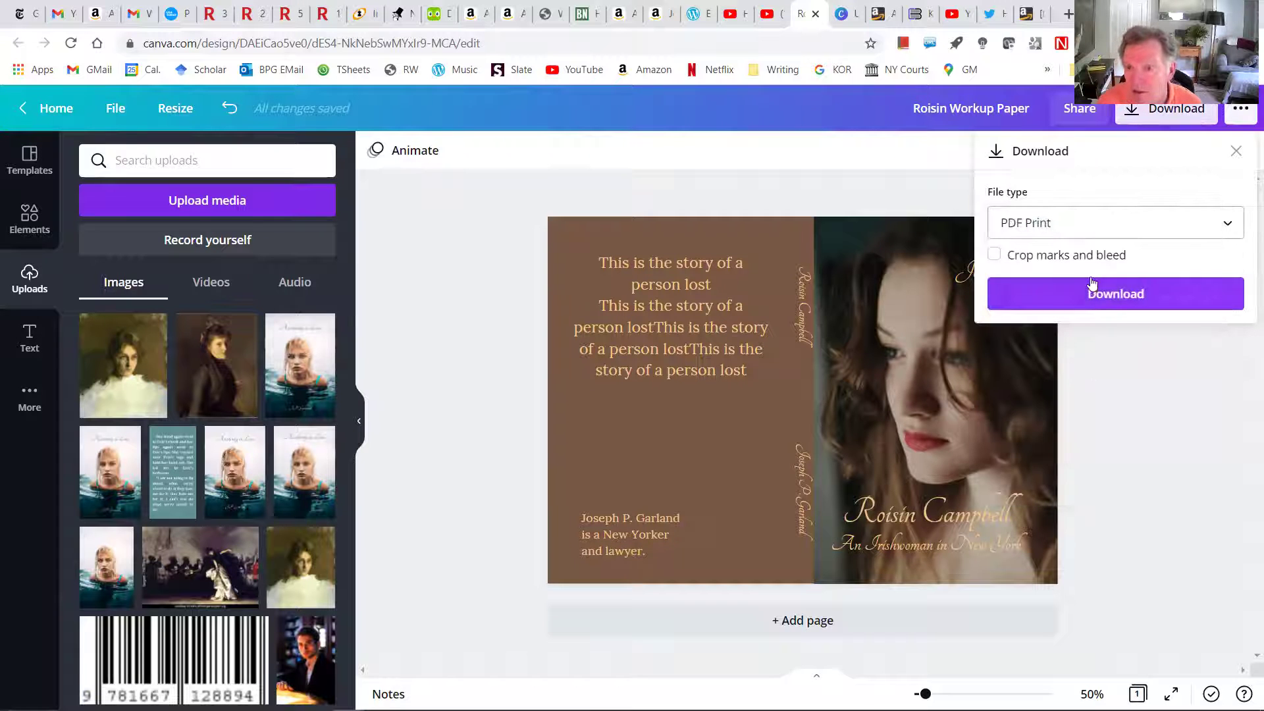
click(1128, 293)
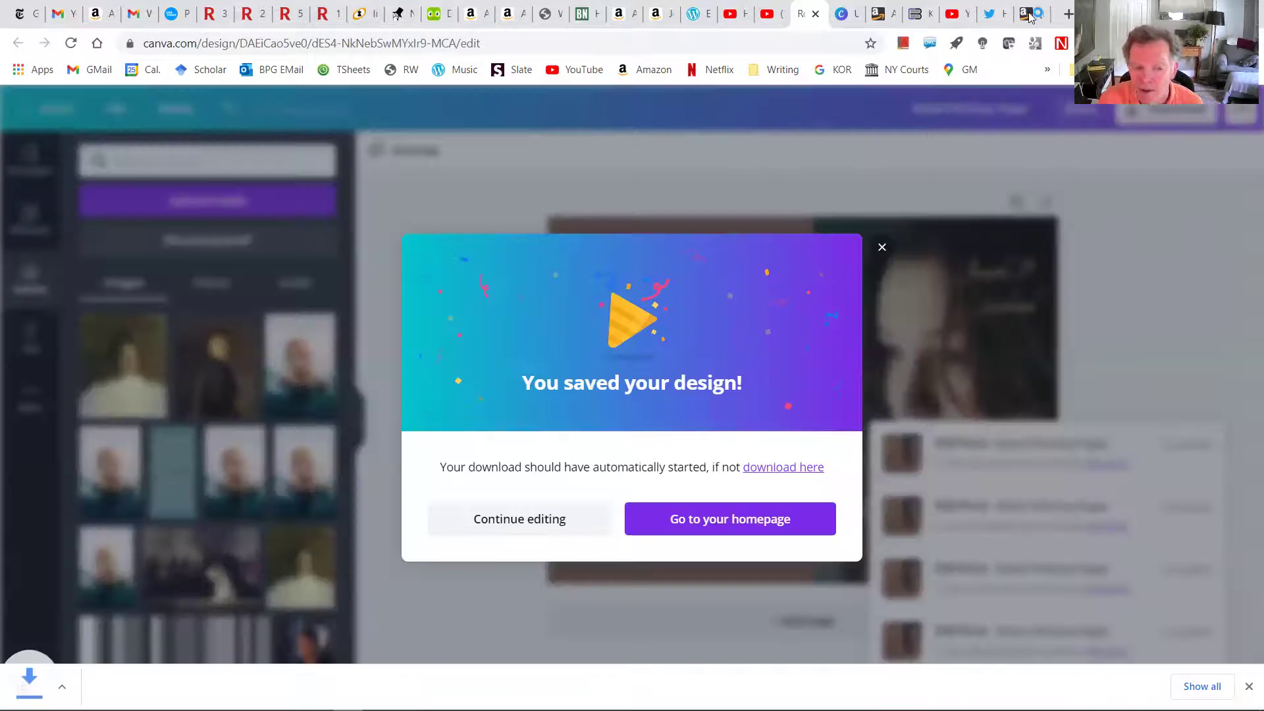
Step: Upload the newest Roisin Workup Paper PDF from Downloads as the KDP cover and reopen the previewer
click(1029, 14)
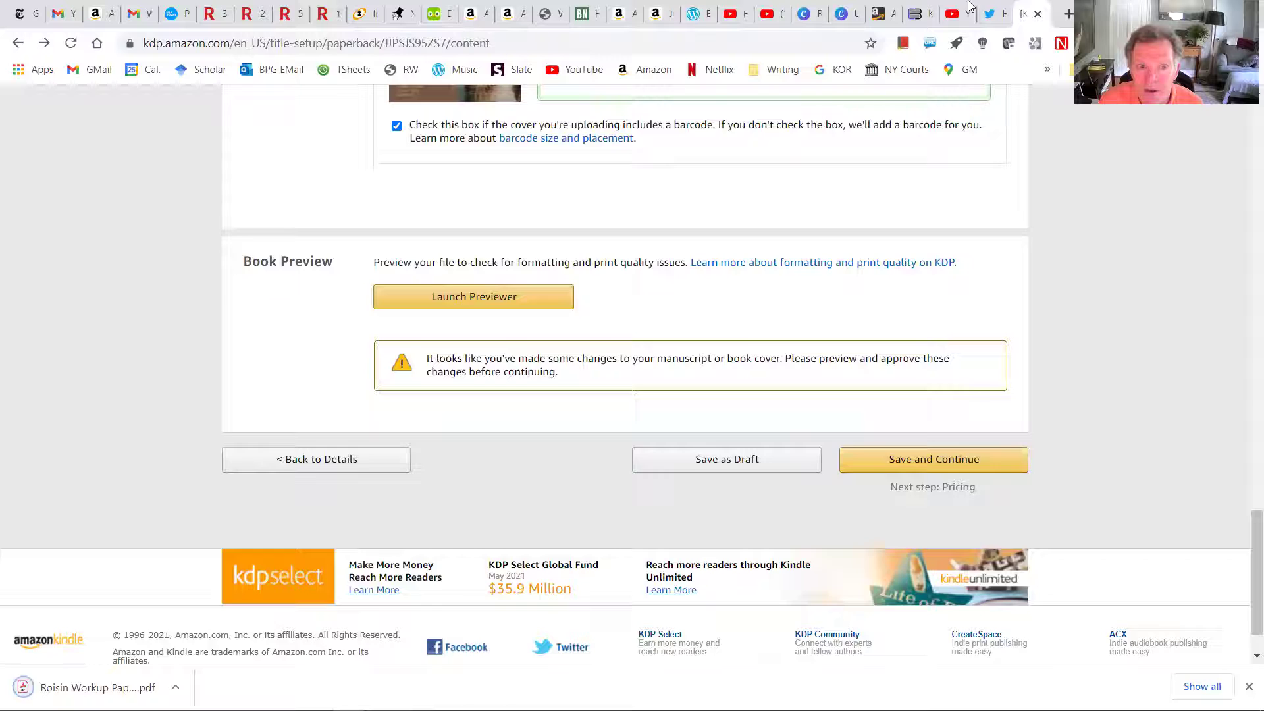
scroll(644, 359, up, 3)
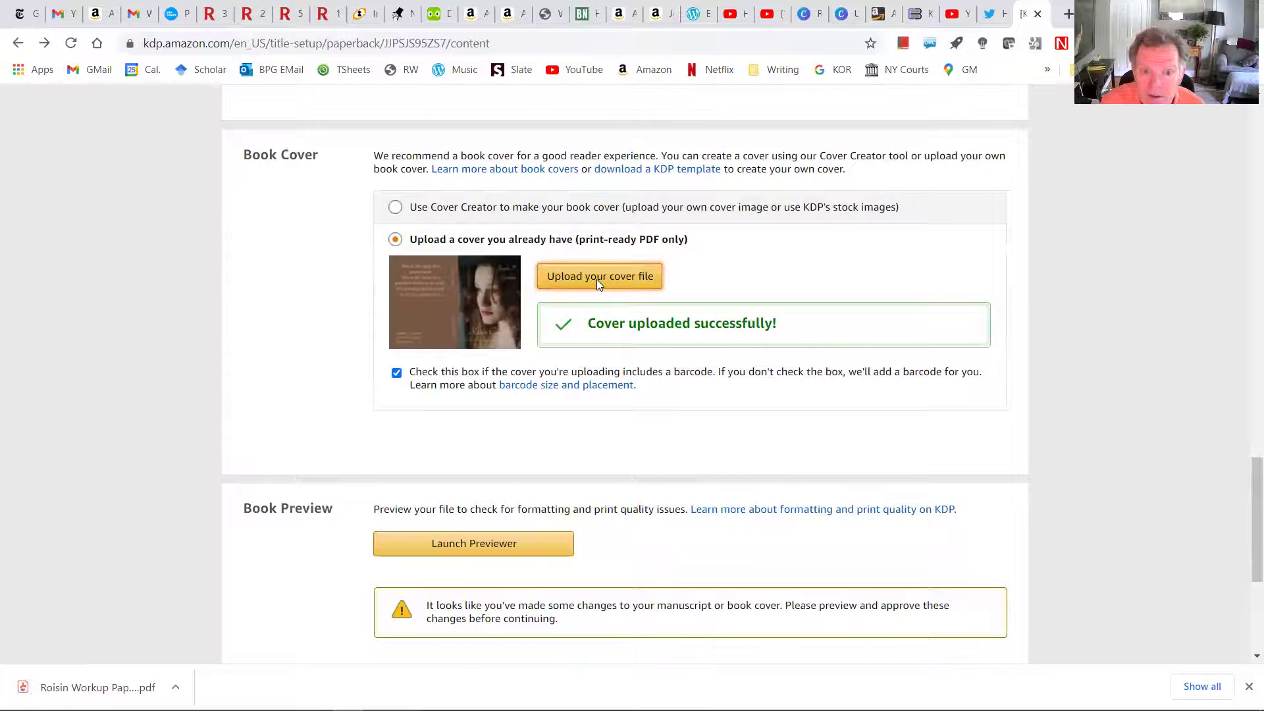
click(597, 279)
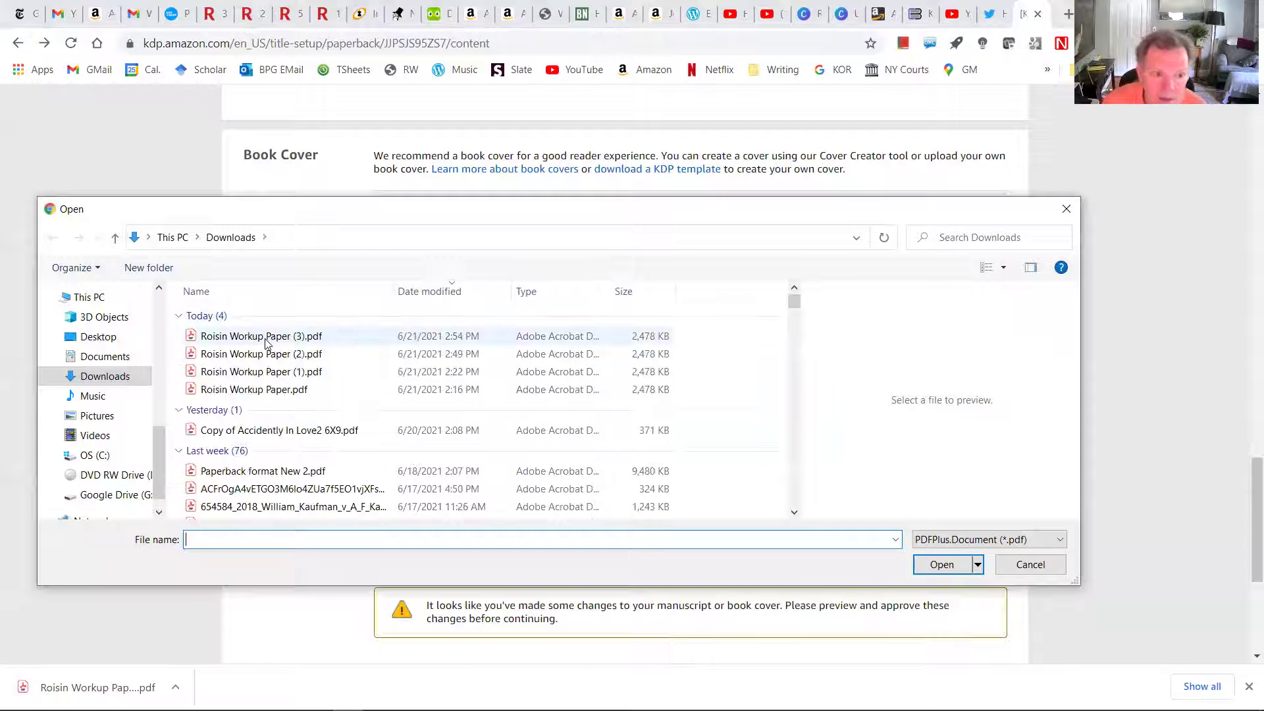
double_click(266, 338)
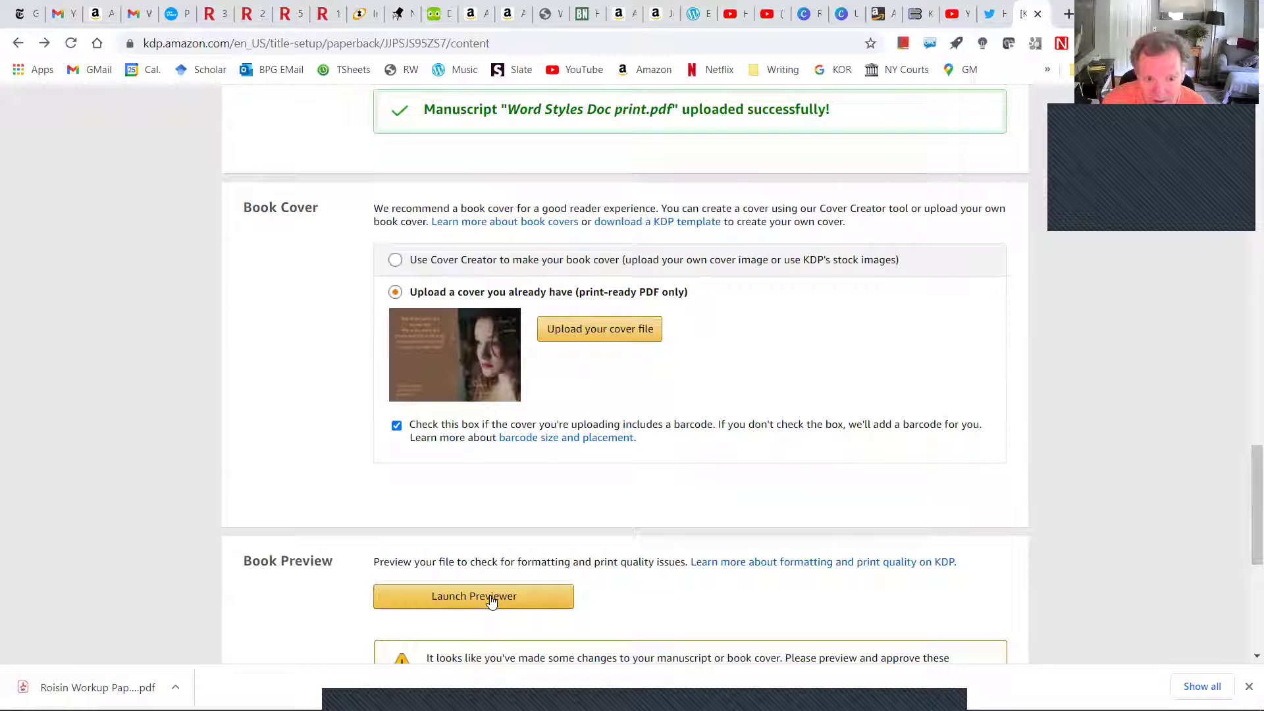
click(491, 601)
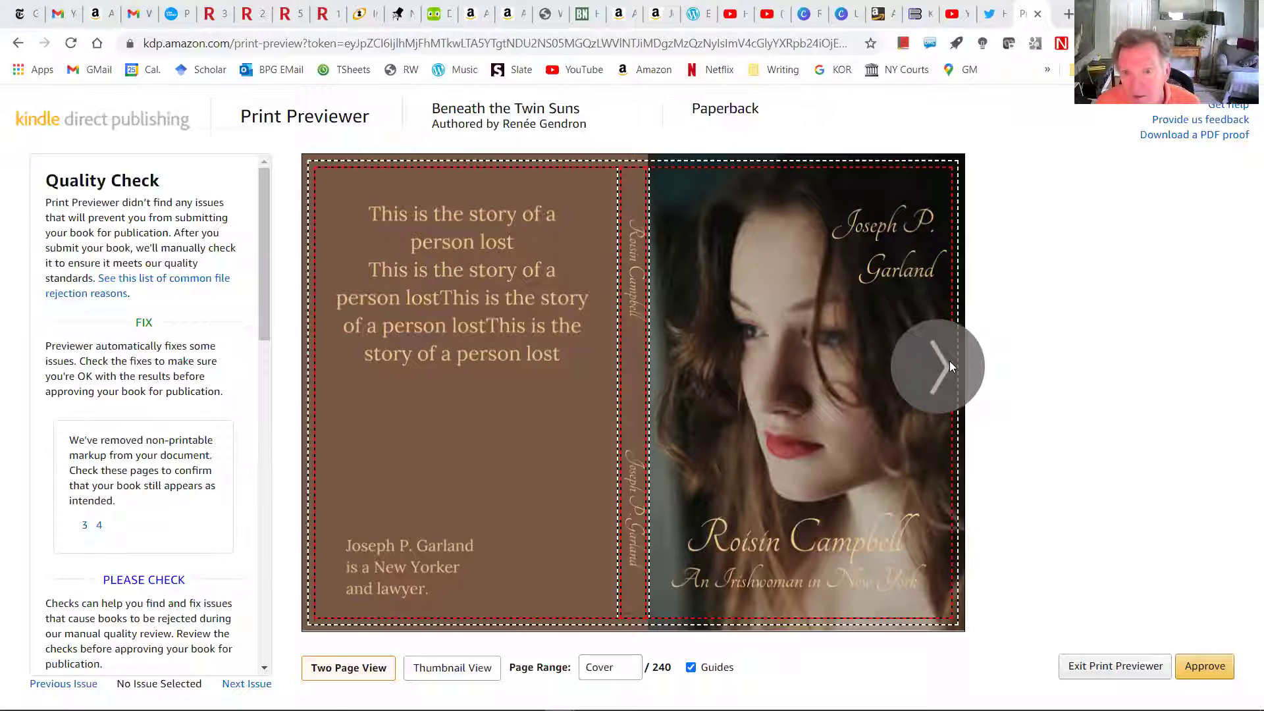
Step: Check page 1 and the cover spread in the previewer, then approve the book files
click(950, 361)
click(334, 386)
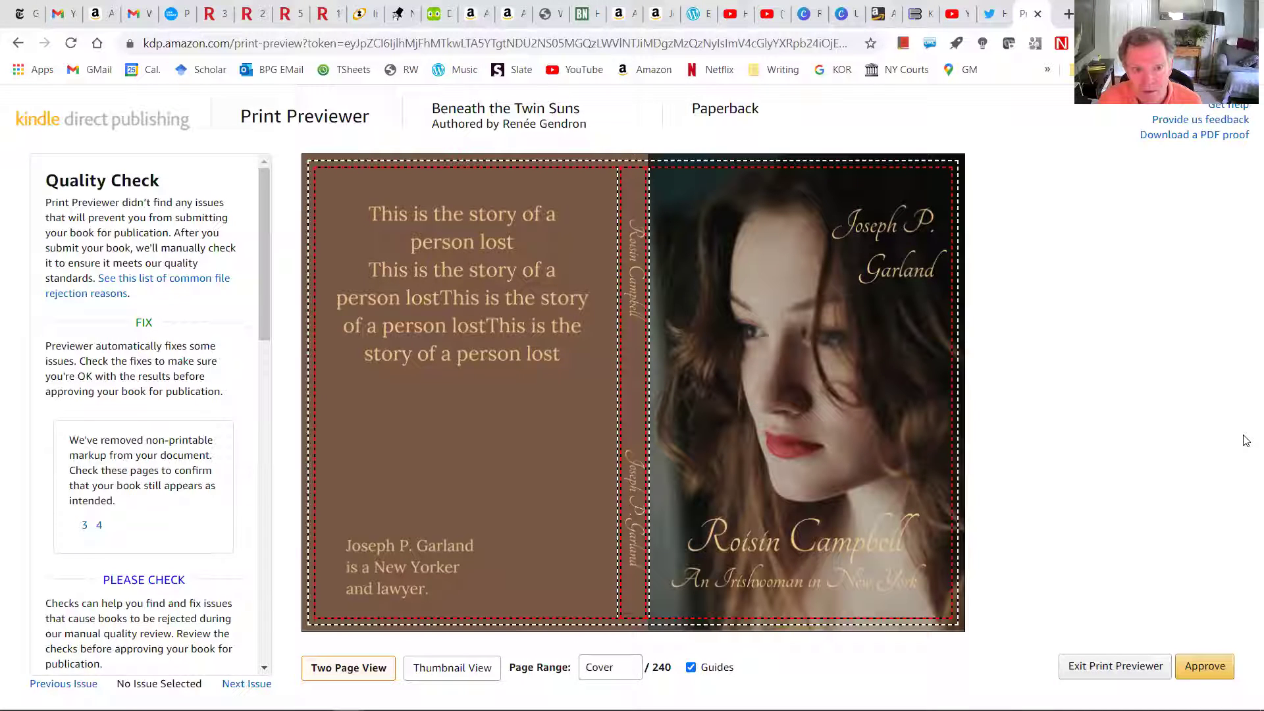
click(1227, 664)
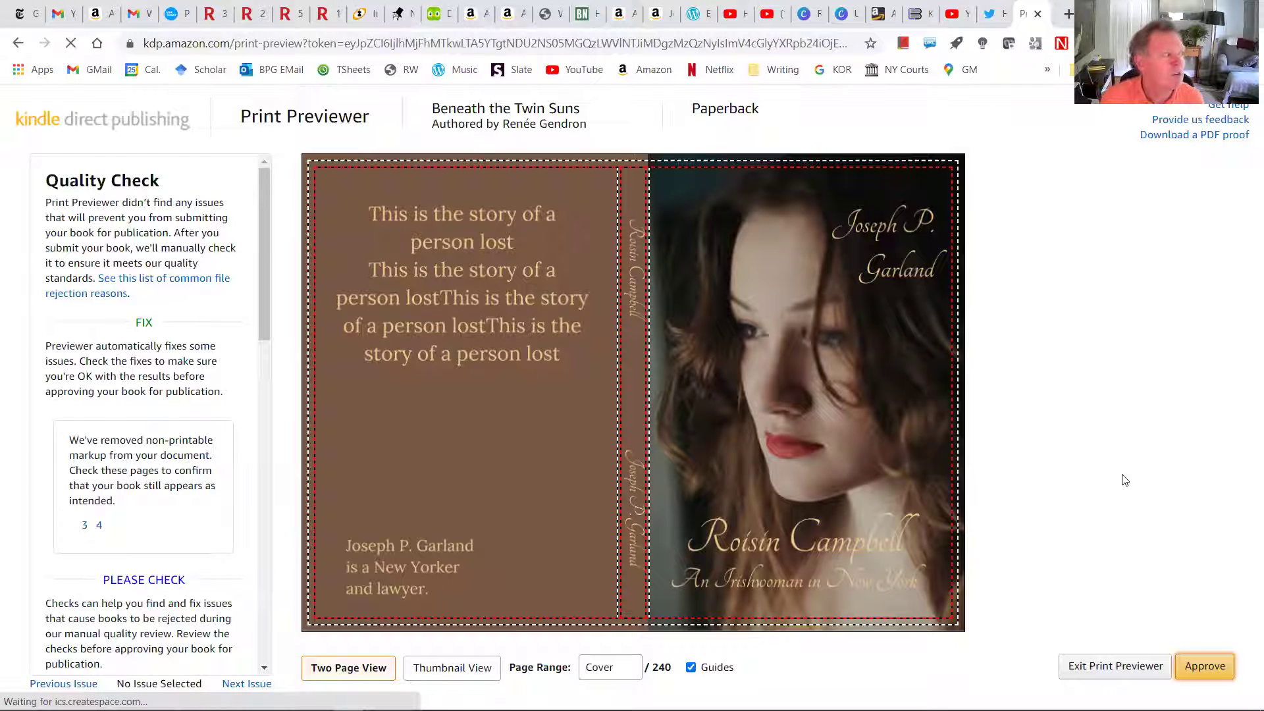
Step: Save the approved paperback content ($3.73 printing cost) and continue to Pricing
scroll(1129, 480, down, 6)
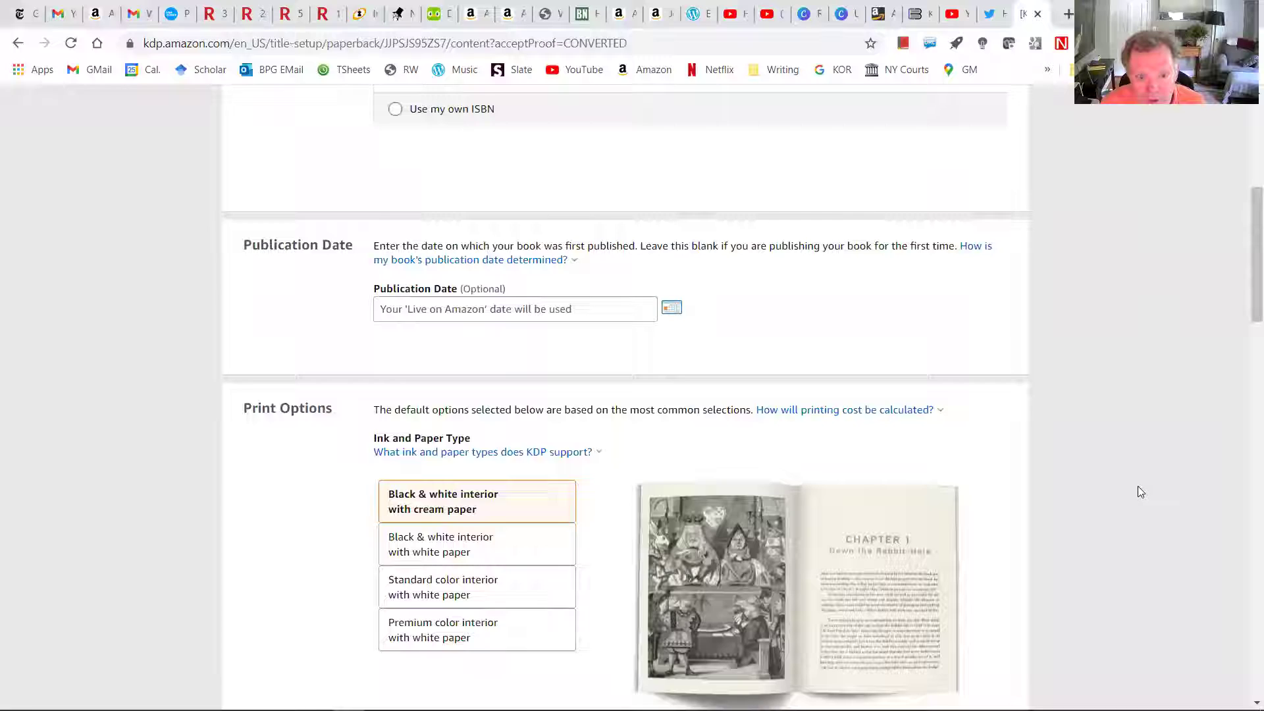
scroll(1138, 491, down, 20)
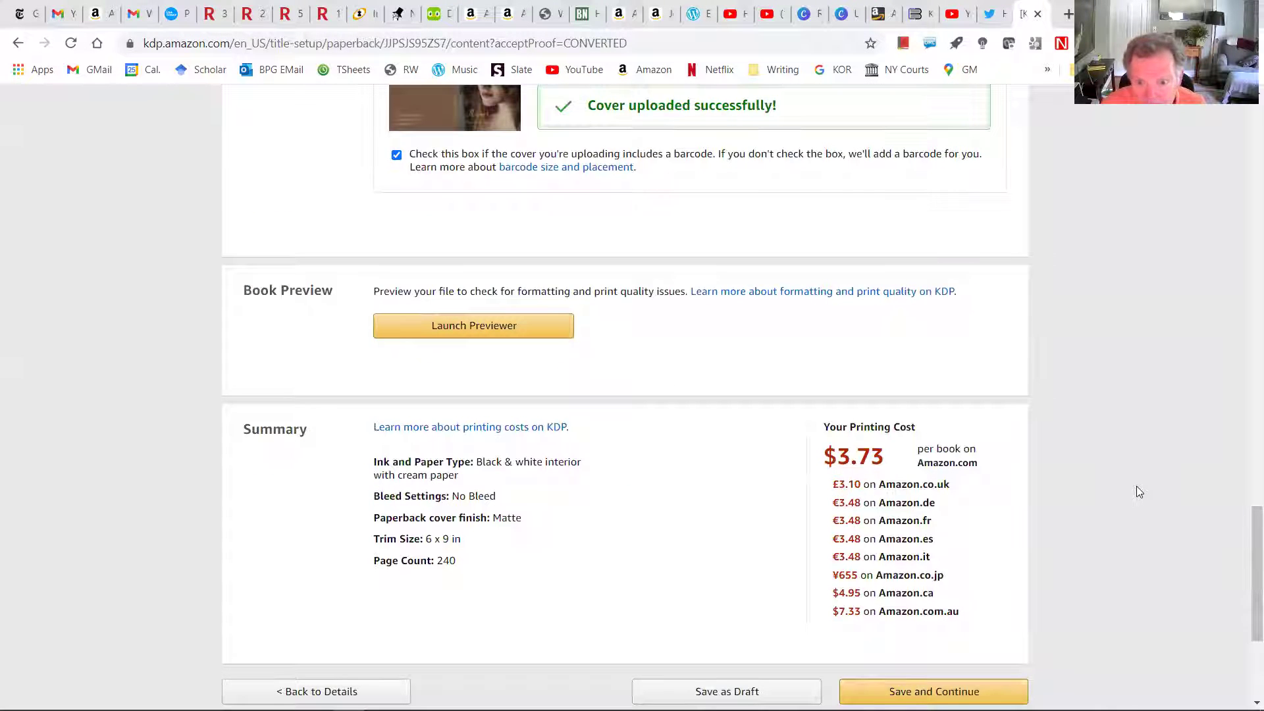
scroll(1086, 461, down, 4)
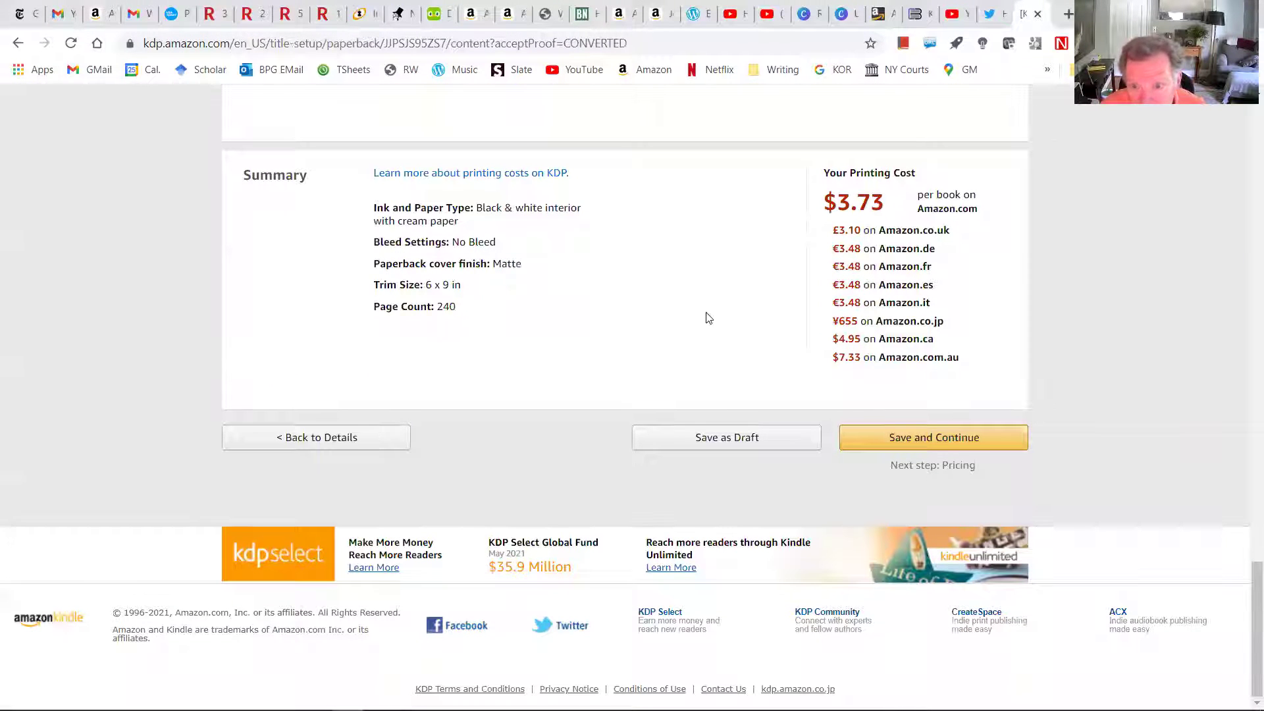
click(936, 438)
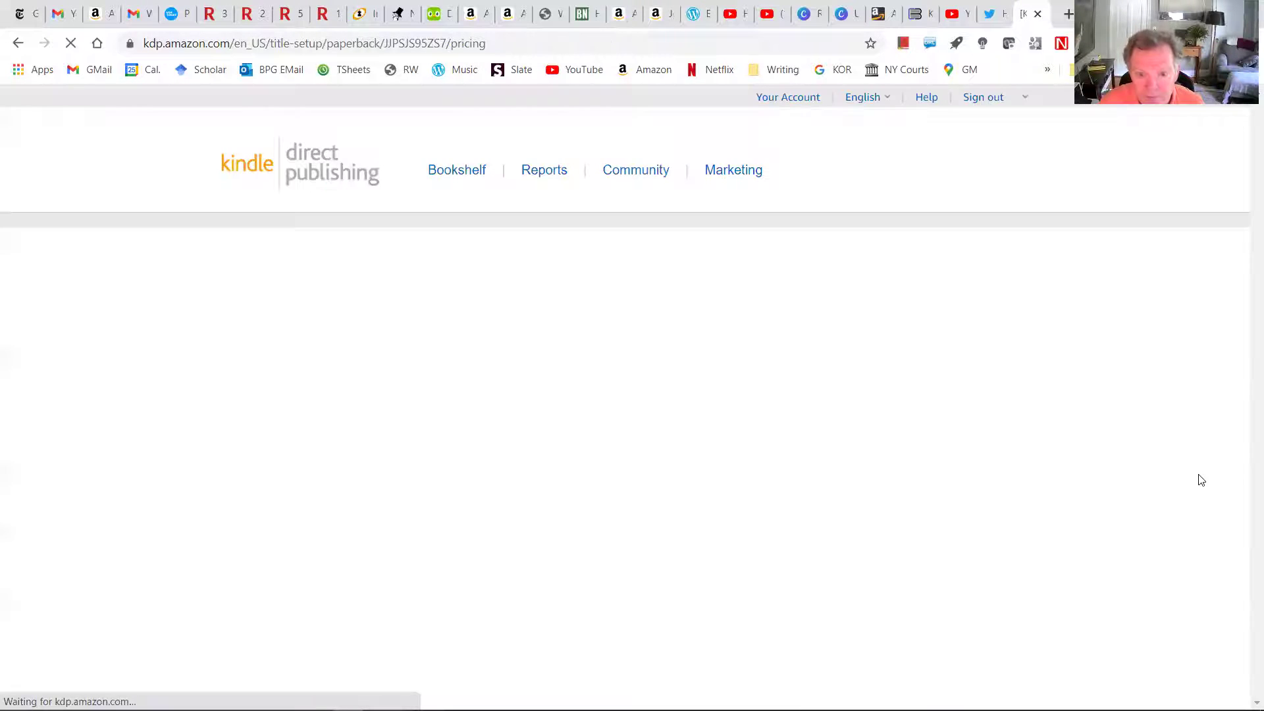
scroll(1051, 495, down, 20)
scroll(694, 567, down, 2)
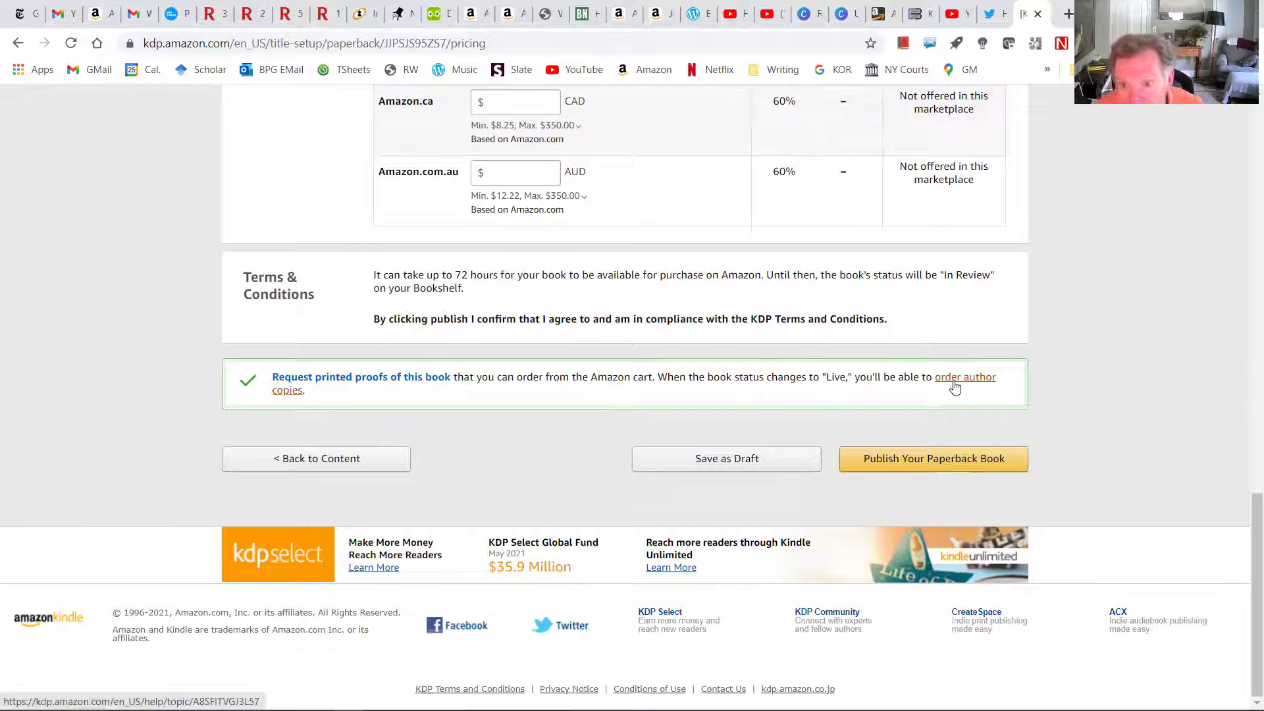
scroll(1080, 402, up, 20)
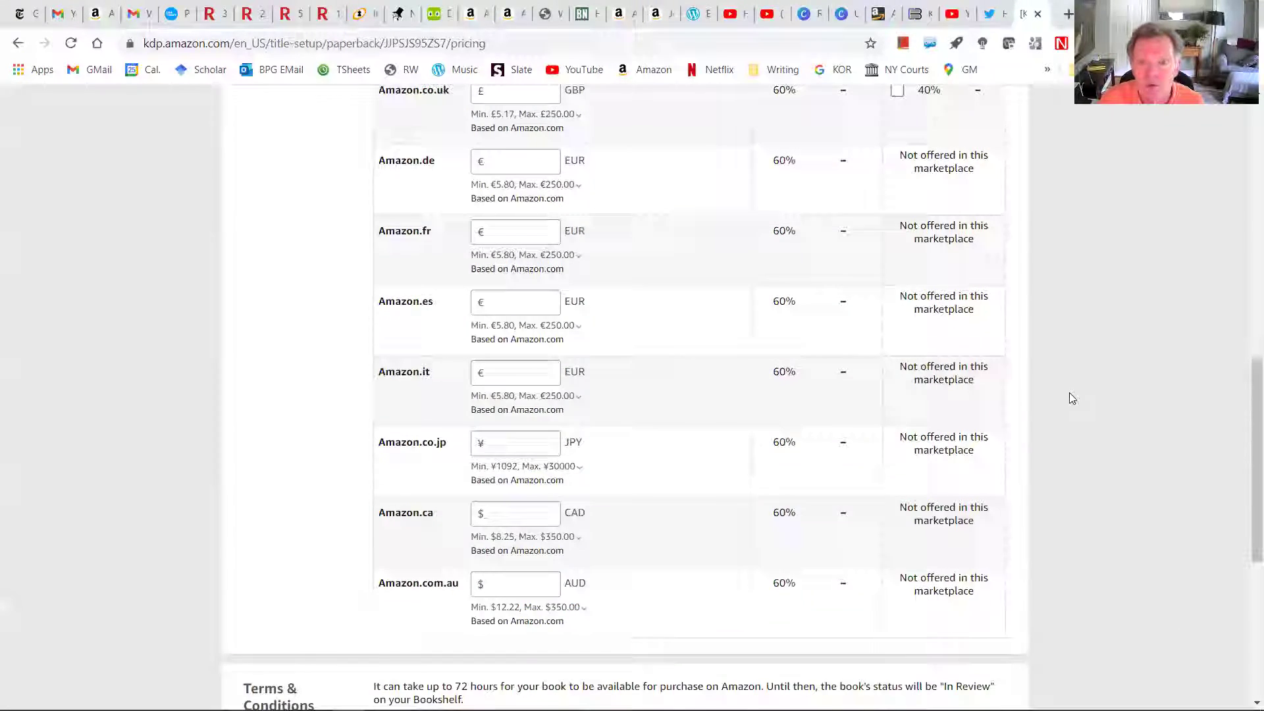
Step: Go back from the KDP pricing page to the Print Previewer showing the cover spread
click(18, 45)
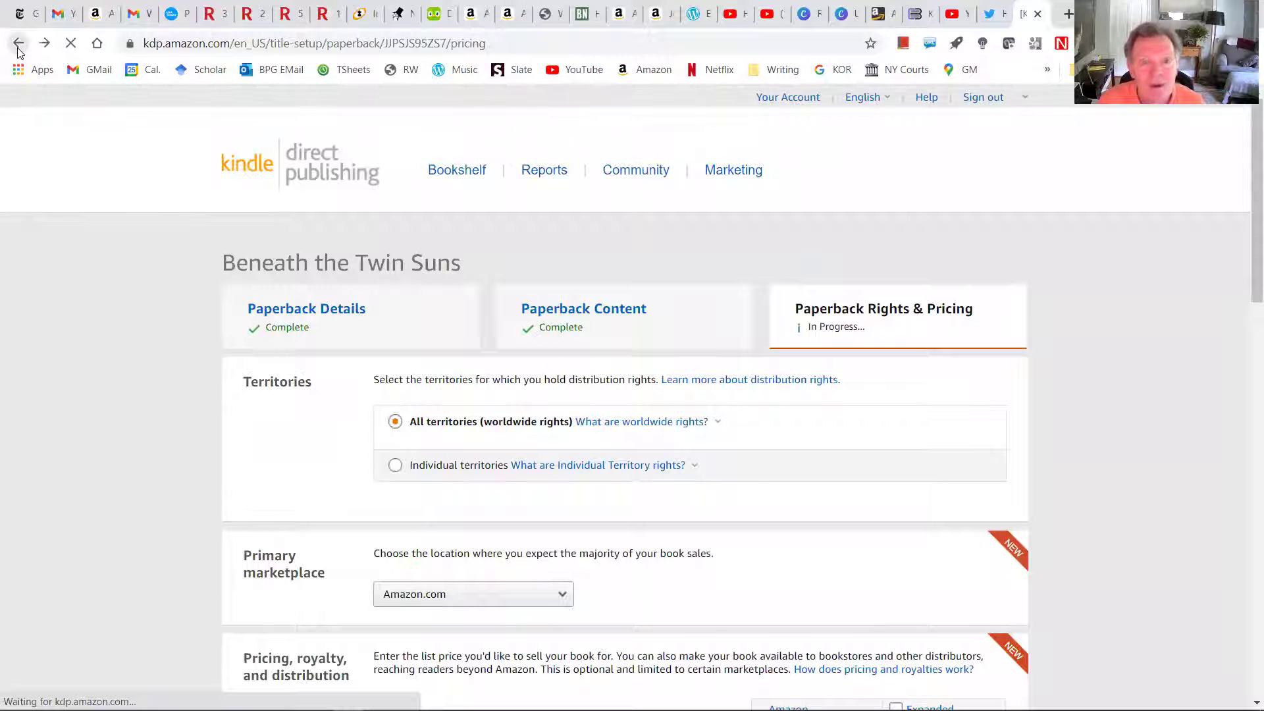